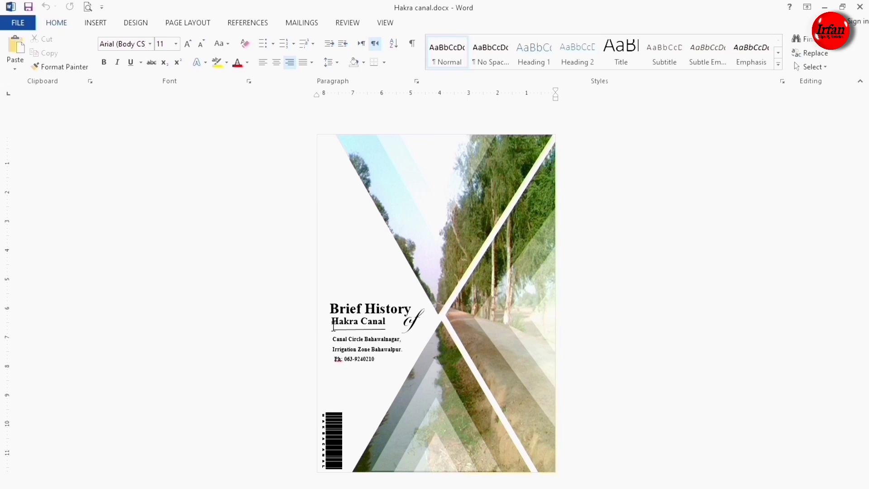
Inspect the finished cover's barcode text box and background canal photo.
{"action": "left_click", "coordinate": [333, 436]}
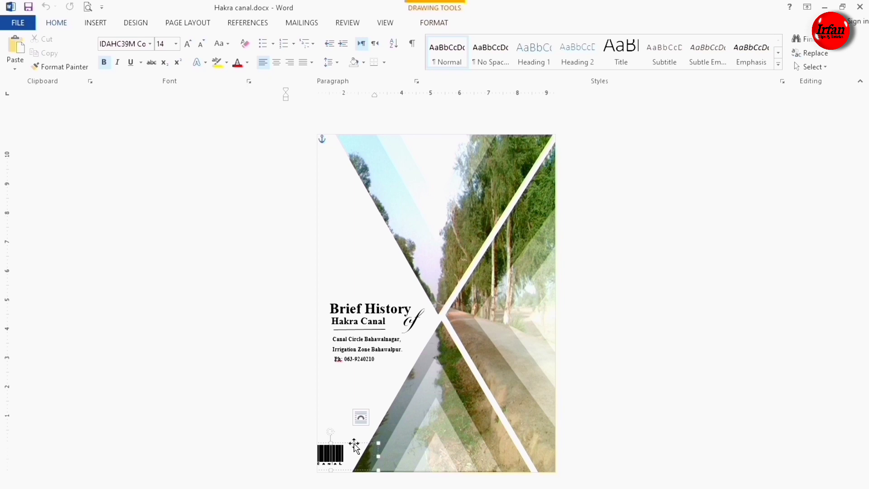
{"action": "left_click", "coordinate": [401, 410]}
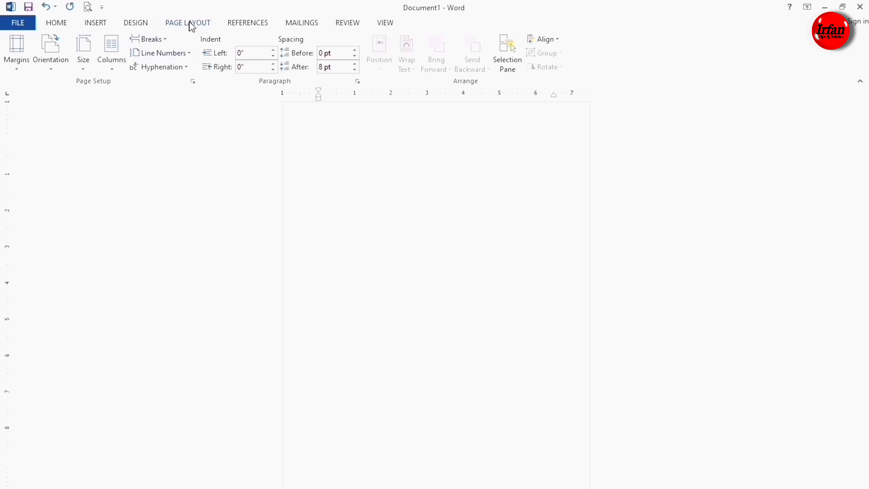
Make the page A4 with top, left, bottom and right margins all 0.
{"action": "left_click", "coordinate": [92, 51]}
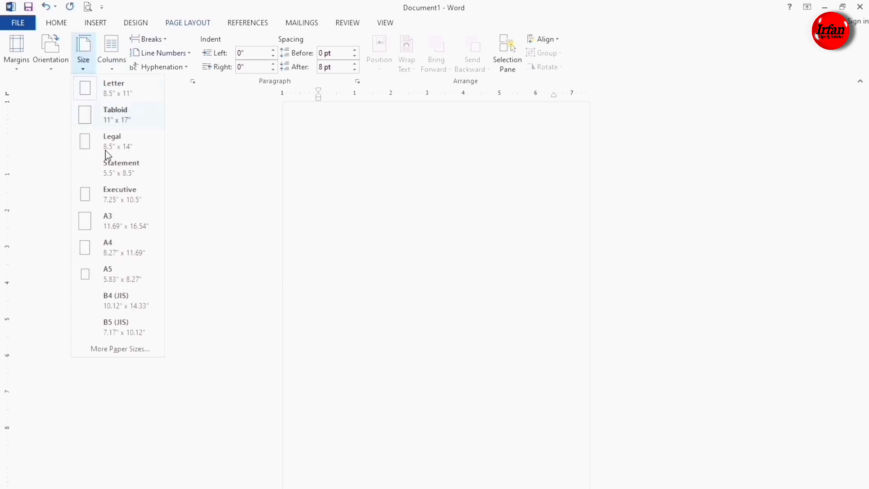
{"action": "left_click", "coordinate": [110, 244]}
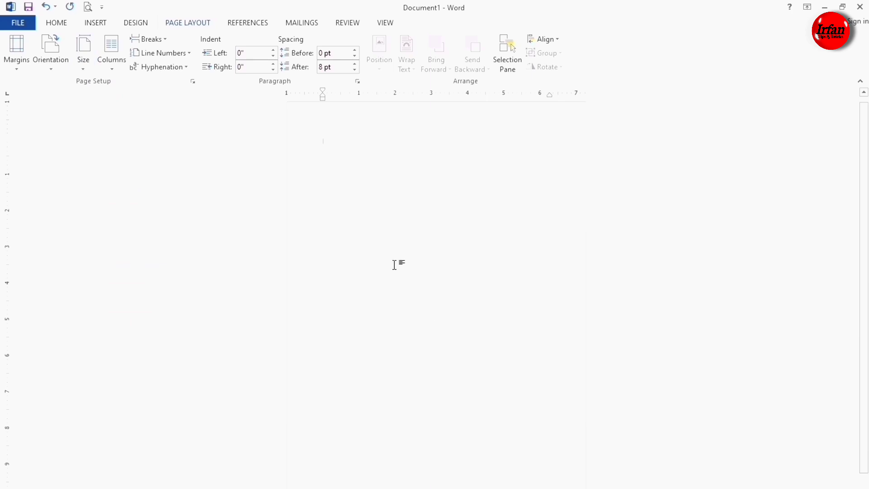
{"action": "left_click", "coordinate": [18, 56]}
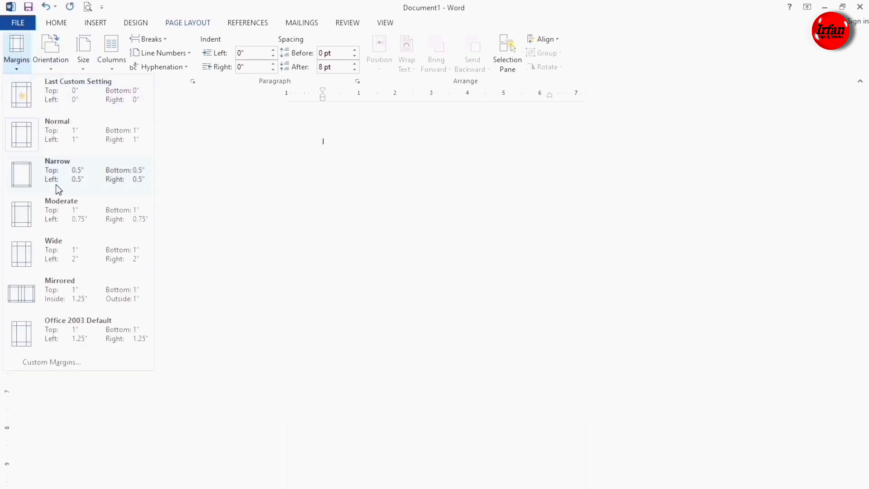
{"action": "left_click", "coordinate": [52, 362]}
{"action": "type", "text": "0"}
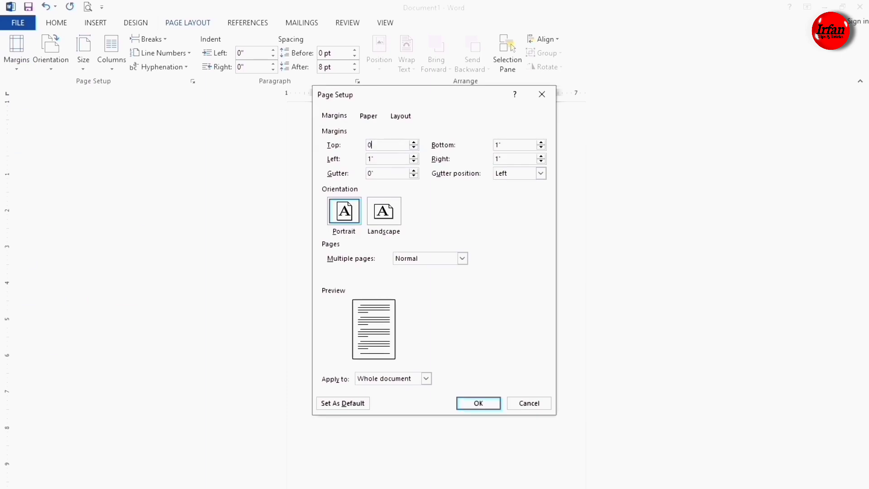
{"action": "key", "text": "Tab"}
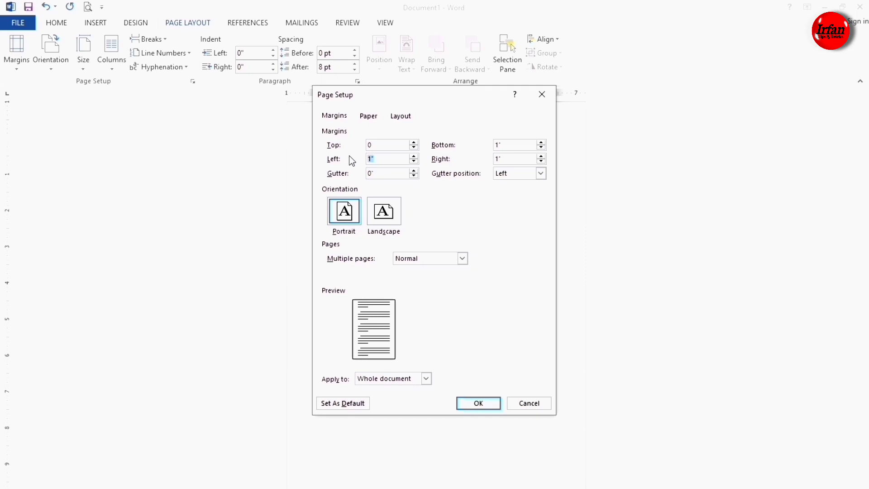
{"action": "type", "text": "0"}
{"action": "double_click", "coordinate": [507, 144]}
{"action": "type", "text": "0"}
{"action": "double_click", "coordinate": [516, 159]}
{"action": "type", "text": "0"}
{"action": "left_click", "coordinate": [478, 403]}
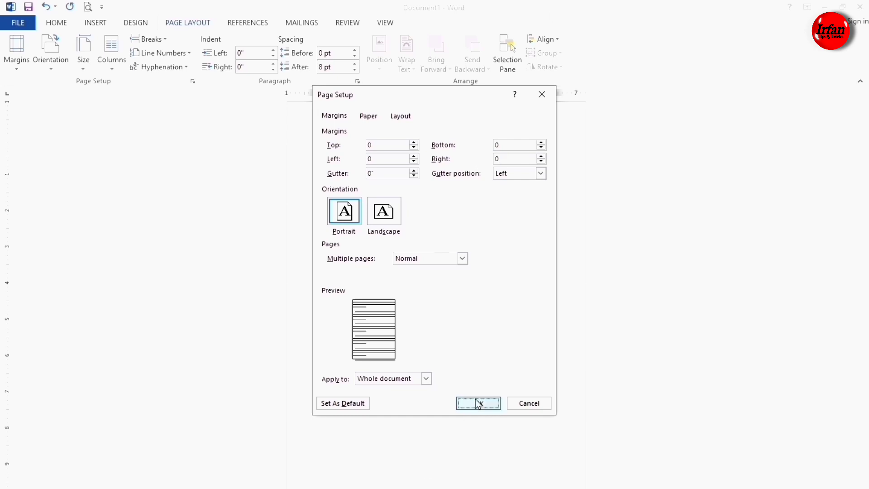
Insert the HaroonabadCanal.jfif photo into the document.
{"action": "left_click", "coordinate": [96, 23]}
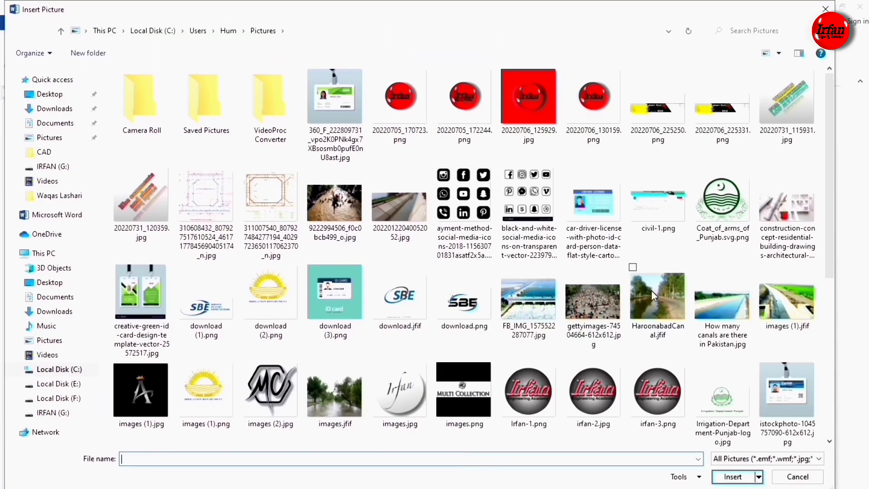
{"action": "double_click", "coordinate": [652, 291]}
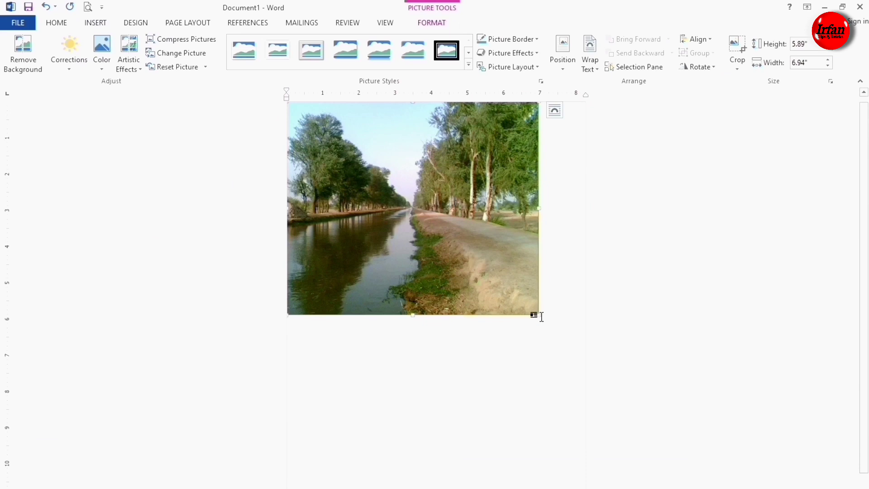
{"action": "left_click", "coordinate": [541, 318]}
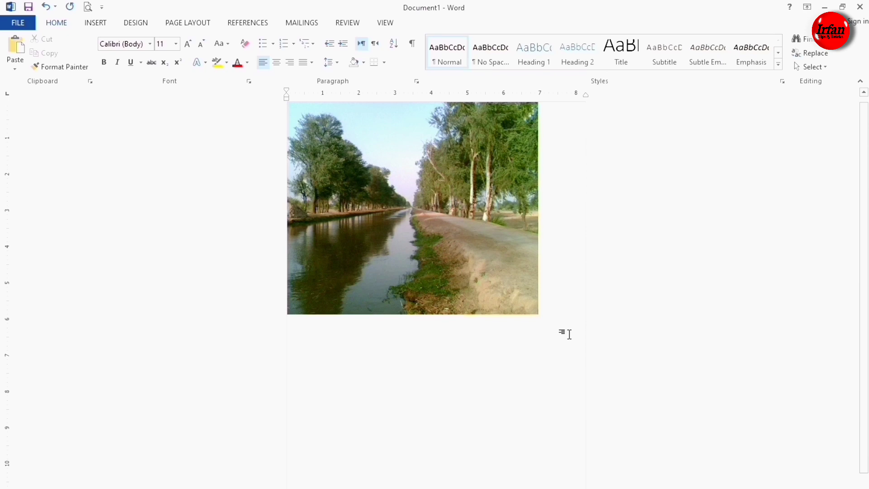
Stretch the canal photo to 8.27" by 11.72" so it fills the page edge to edge.
{"action": "left_click", "coordinate": [482, 281]}
{"action": "left_click_drag", "start_coordinate": [539, 315], "coordinate": [585, 355]}
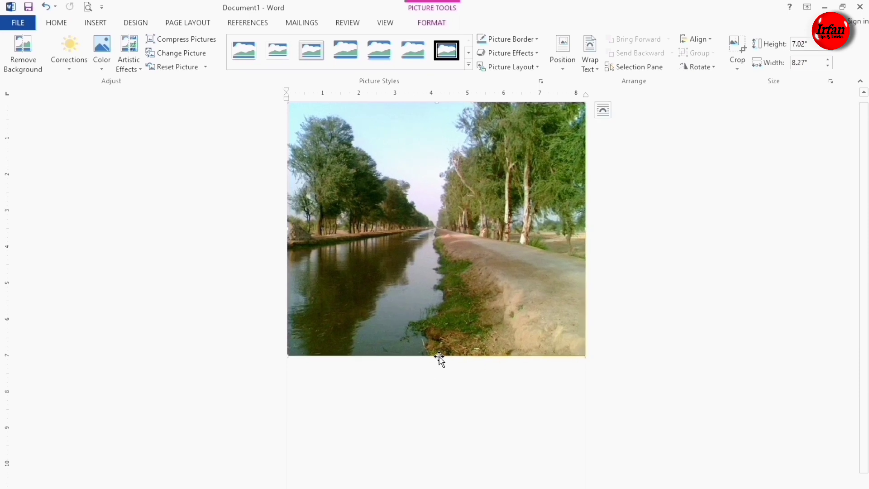
{"action": "left_click_drag", "start_coordinate": [437, 356], "coordinate": [439, 487]}
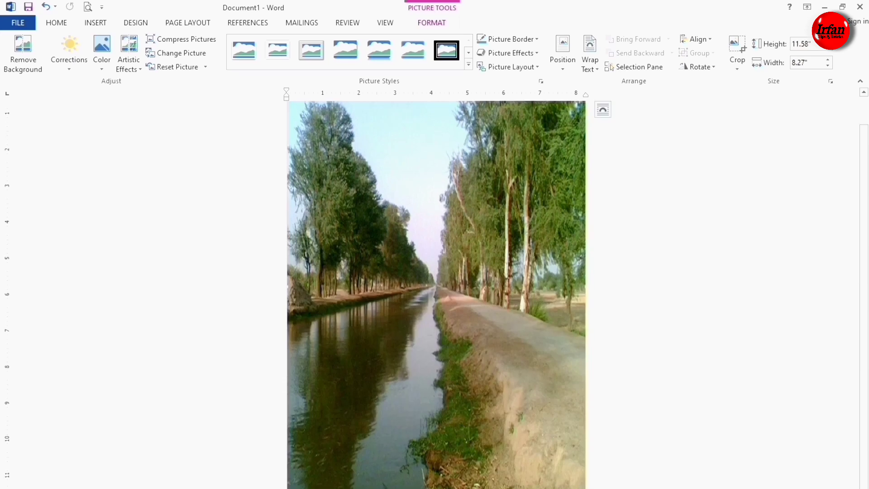
{"action": "left_click_drag", "start_coordinate": [438, 486], "coordinate": [438, 488]}
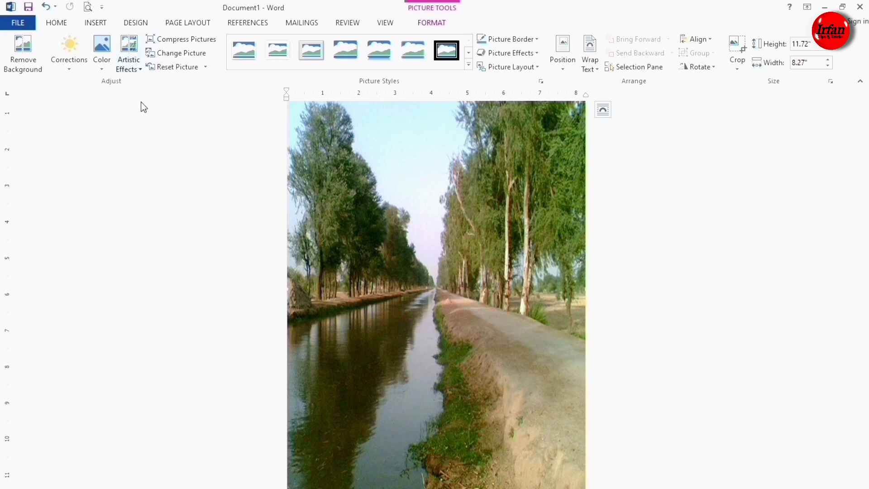
{"action": "left_click", "coordinate": [264, 250]}
{"action": "left_click", "coordinate": [403, 285]}
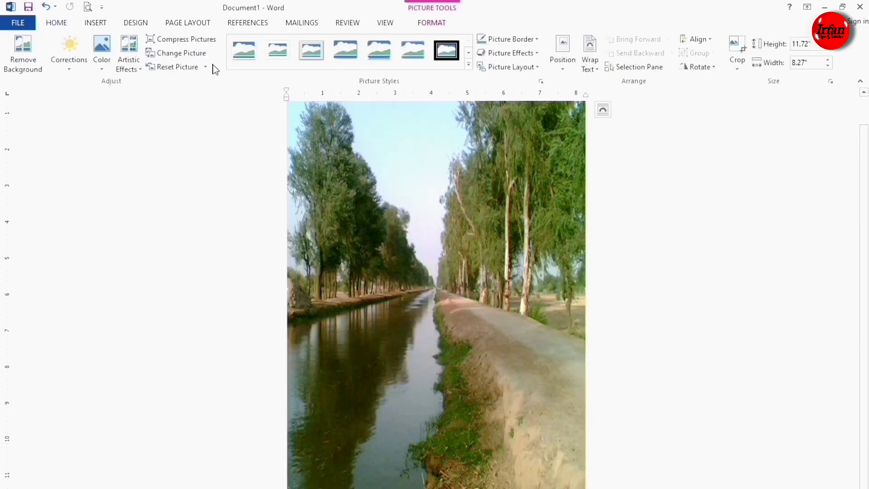
Draw a thin rectangle bar across the top of the canal photo.
{"action": "left_click", "coordinate": [96, 22]}
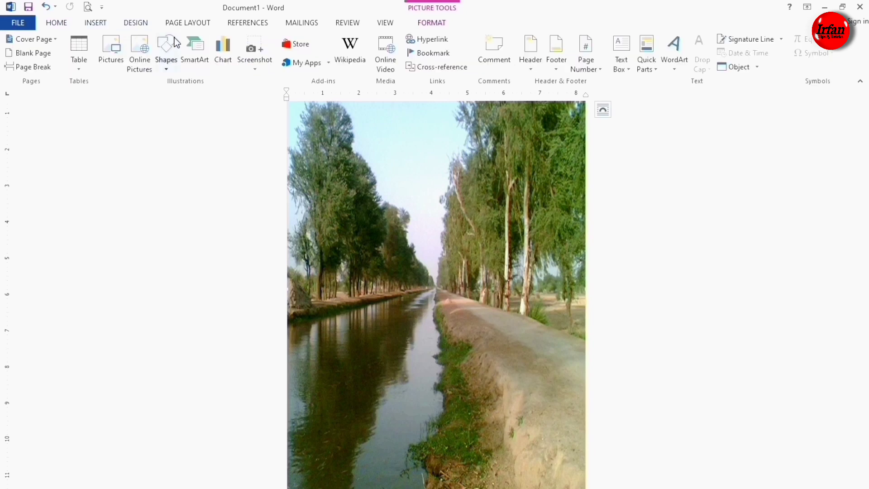
{"action": "left_click", "coordinate": [173, 48]}
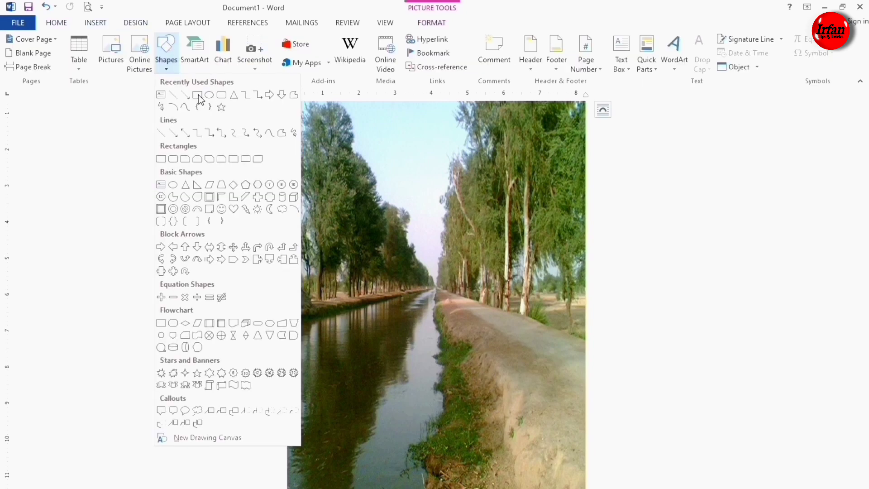
{"action": "left_click", "coordinate": [197, 95]}
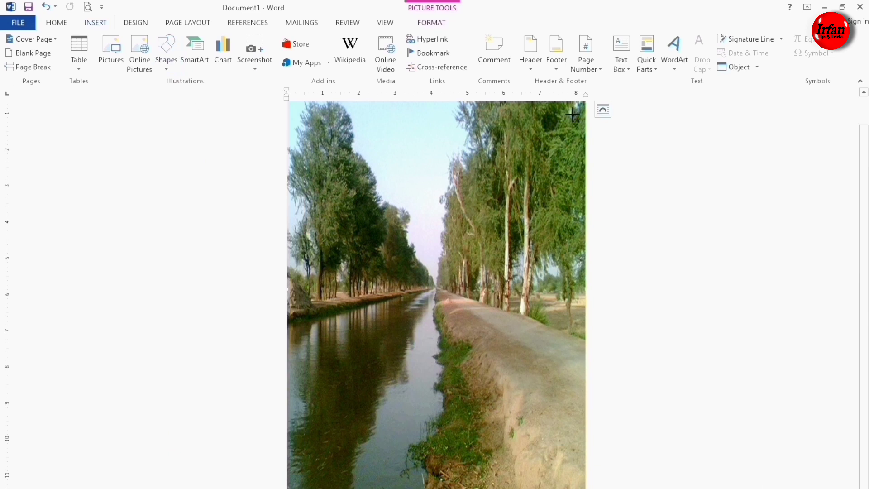
{"action": "scroll", "coordinate": [574, 118], "scroll_direction": "up", "scroll_amount": 1}
{"action": "mouse_move", "coordinate": [572, 131]}
{"action": "left_mouse_down"}
{"action": "mouse_move", "coordinate": [333, 150]}
{"action": "mouse_move", "coordinate": [317, 139]}
{"action": "left_mouse_up"}
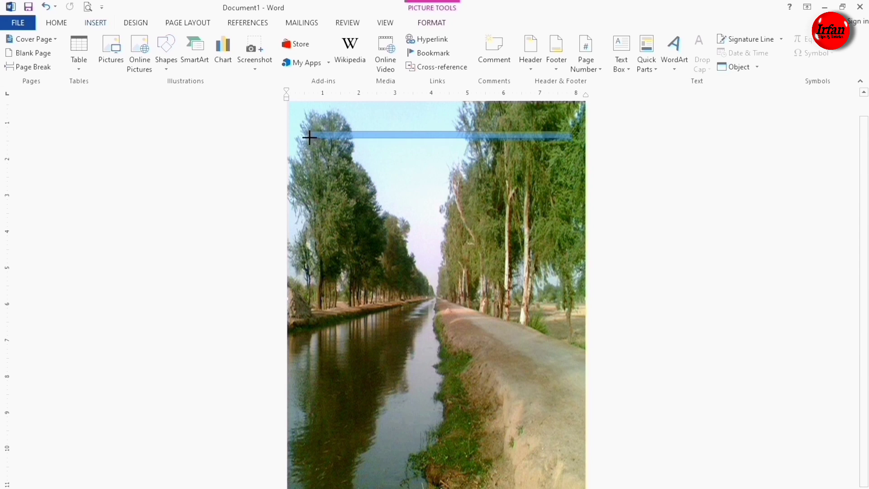
{"action": "left_click_drag", "start_coordinate": [314, 138], "coordinate": [298, 132]}
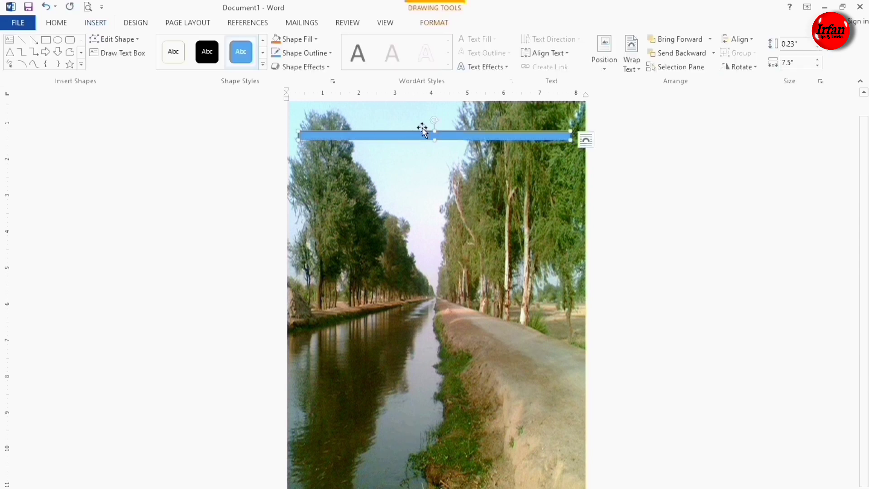
Rotate, lengthen and move the bar to 14.22" long, running bottom-left to top-right corner.
{"action": "mouse_move", "coordinate": [435, 120]}
{"action": "left_mouse_down"}
{"action": "mouse_move", "coordinate": [423, 134]}
{"action": "mouse_move", "coordinate": [422, 280]}
{"action": "left_mouse_up"}
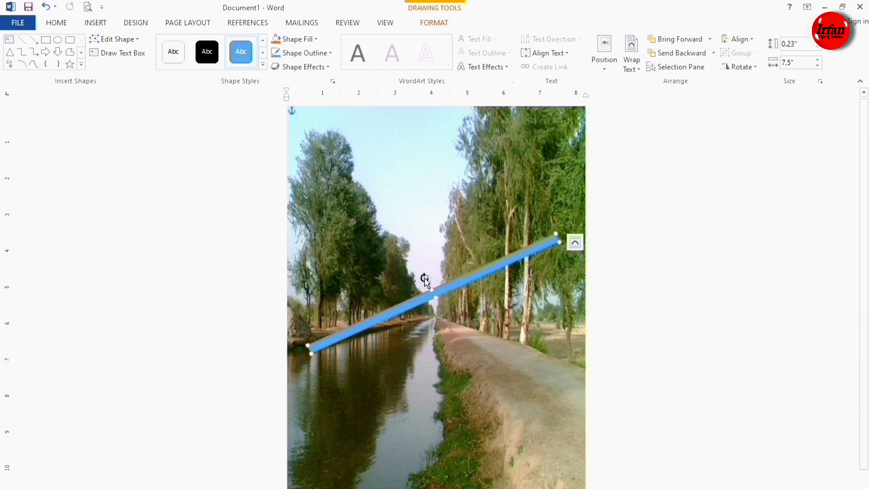
{"action": "left_click_drag", "start_coordinate": [422, 283], "coordinate": [423, 284]}
{"action": "scroll", "coordinate": [714, 483], "scroll_direction": "down", "scroll_amount": 2, "text": "ctrl"}
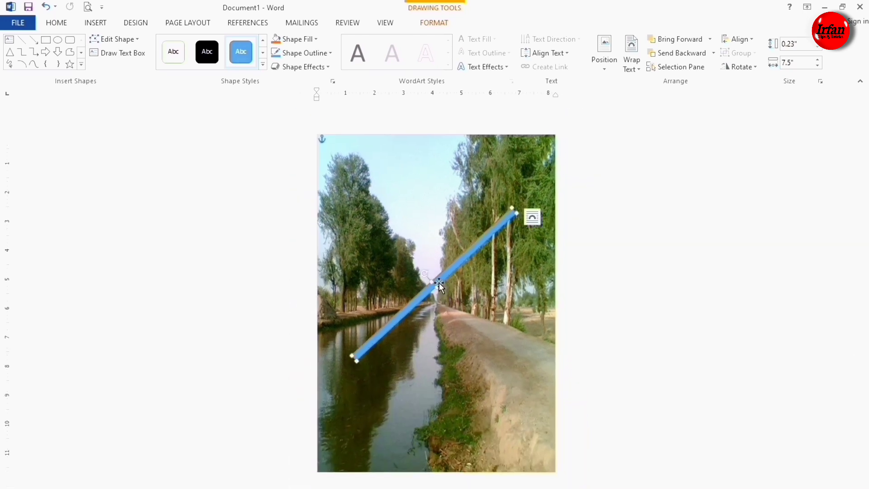
{"action": "left_click_drag", "start_coordinate": [467, 254], "coordinate": [481, 199]}
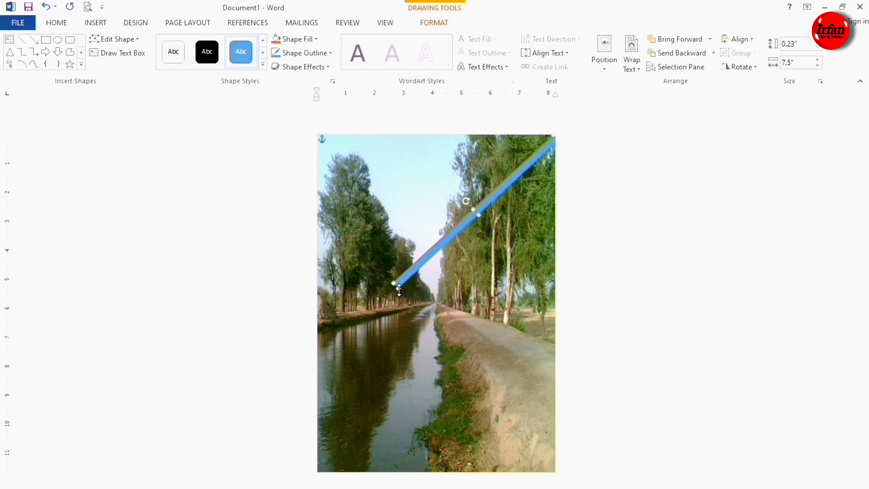
{"action": "mouse_move", "coordinate": [399, 289]}
{"action": "left_mouse_down"}
{"action": "mouse_move", "coordinate": [296, 419]}
{"action": "mouse_move", "coordinate": [254, 418]}
{"action": "left_mouse_up"}
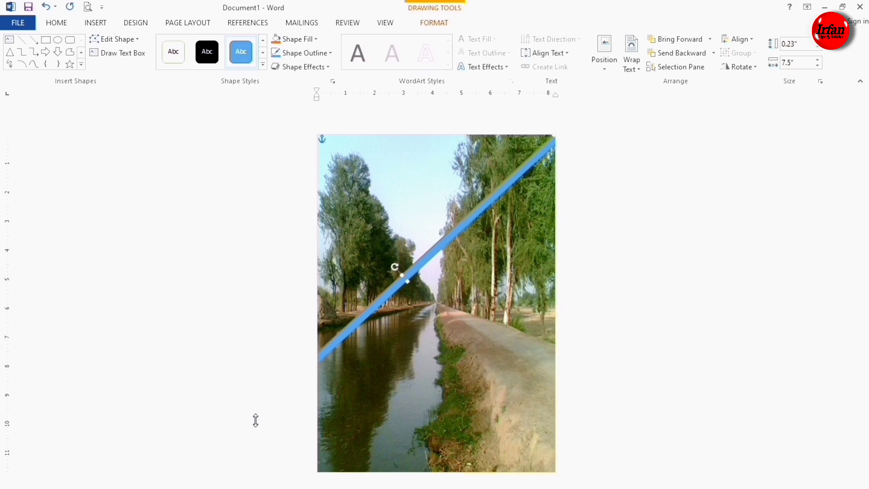
{"action": "left_click_drag", "start_coordinate": [376, 337], "coordinate": [401, 388]}
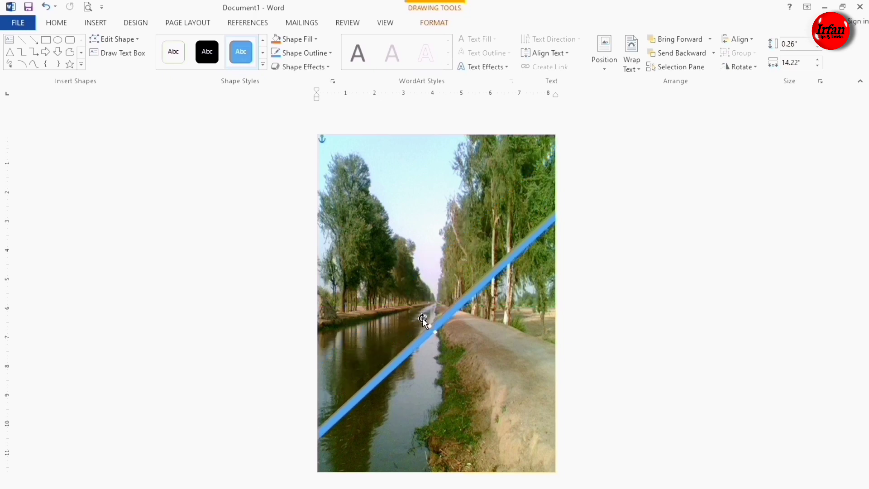
{"action": "mouse_move", "coordinate": [423, 317]}
{"action": "left_mouse_down"}
{"action": "mouse_move", "coordinate": [413, 318]}
{"action": "mouse_move", "coordinate": [446, 324]}
{"action": "mouse_move", "coordinate": [456, 316]}
{"action": "left_mouse_up"}
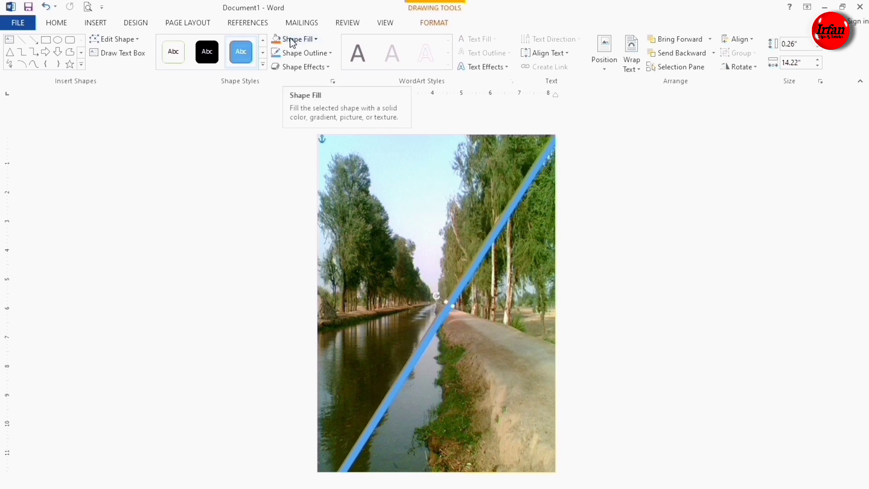
Give the diagonal bar a white fill and no outline.
{"action": "left_click", "coordinate": [292, 39]}
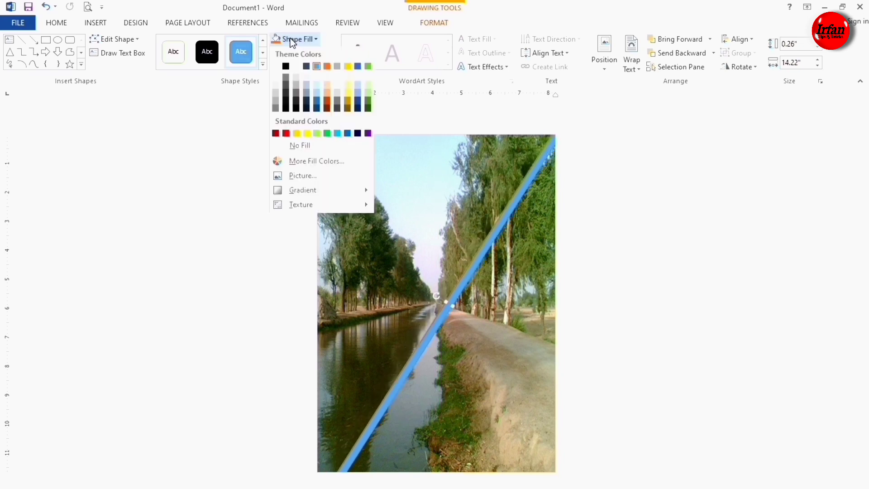
{"action": "left_click", "coordinate": [276, 67]}
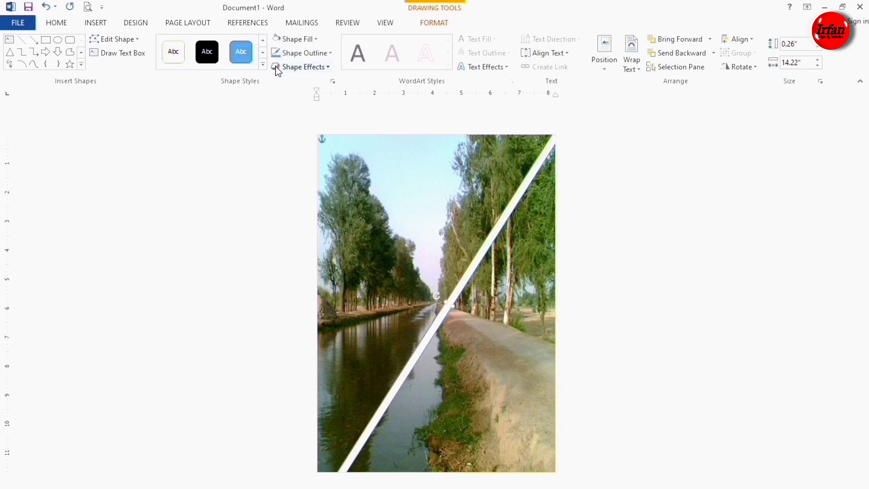
{"action": "left_click", "coordinate": [311, 54]}
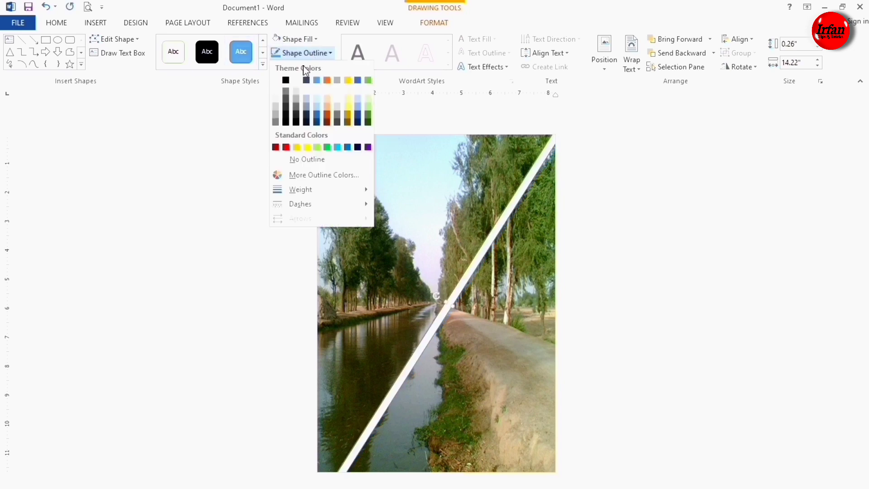
{"action": "left_click", "coordinate": [295, 162]}
Slim the white diagonal strip to 0.2" high.
{"action": "left_click", "coordinate": [485, 348]}
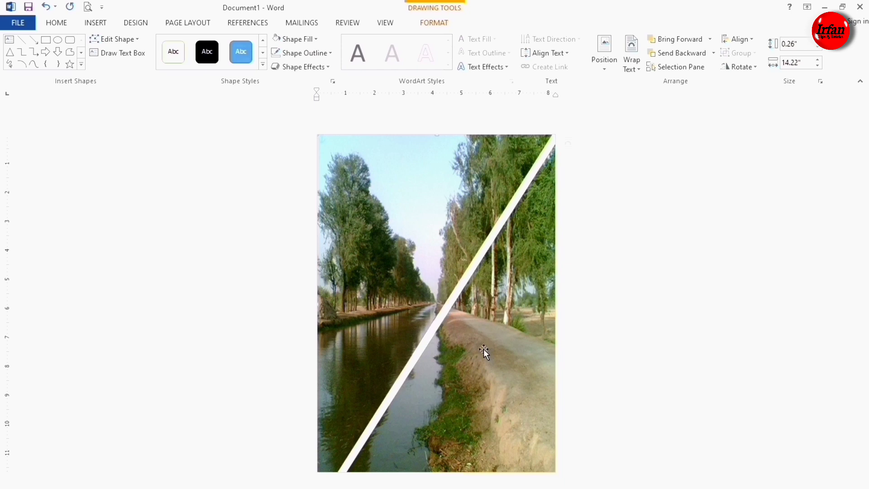
{"action": "double_click", "coordinate": [454, 304]}
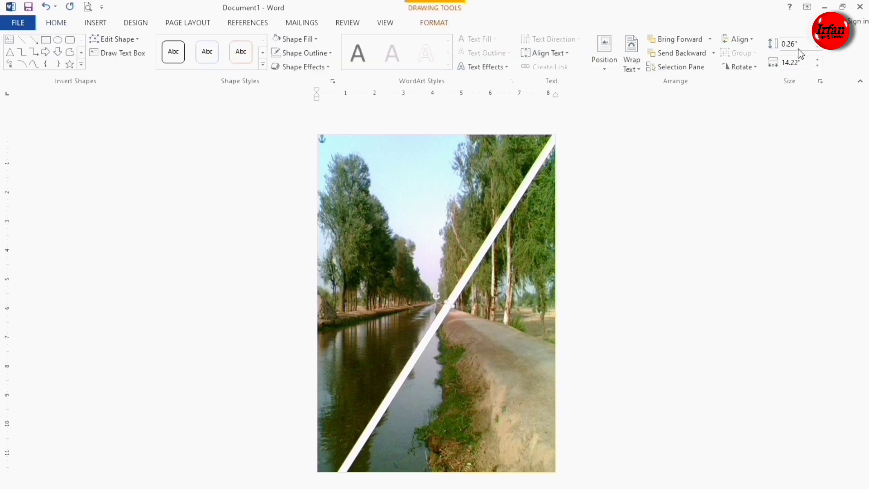
{"action": "left_click", "coordinate": [804, 44]}
{"action": "type", "text": ".2"}
{"action": "key", "text": "Return"}
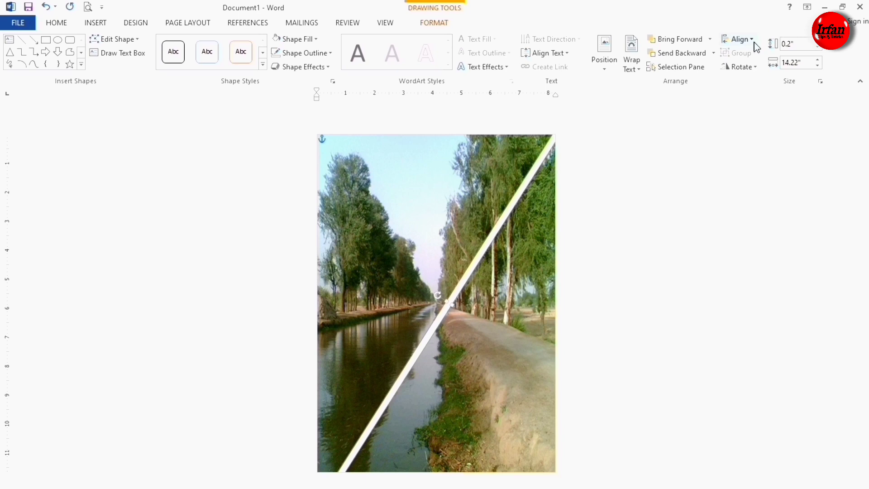
{"action": "left_click", "coordinate": [488, 352]}
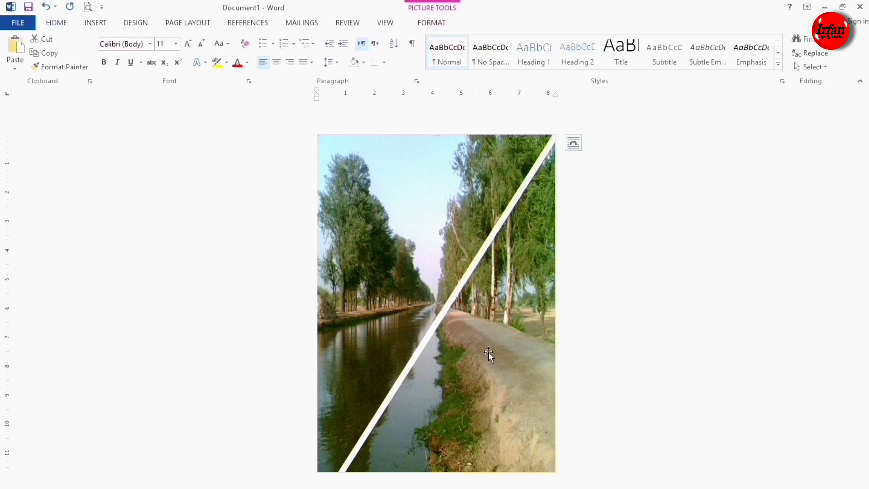
Draw an isosceles triangle over the bottom of the canal photo.
{"action": "left_click", "coordinate": [98, 23]}
{"action": "left_click", "coordinate": [166, 59]}
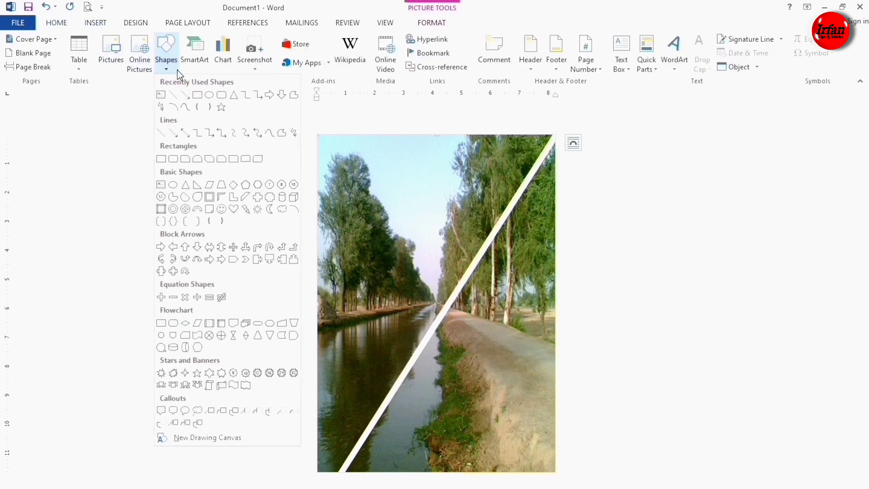
{"action": "left_click", "coordinate": [234, 96]}
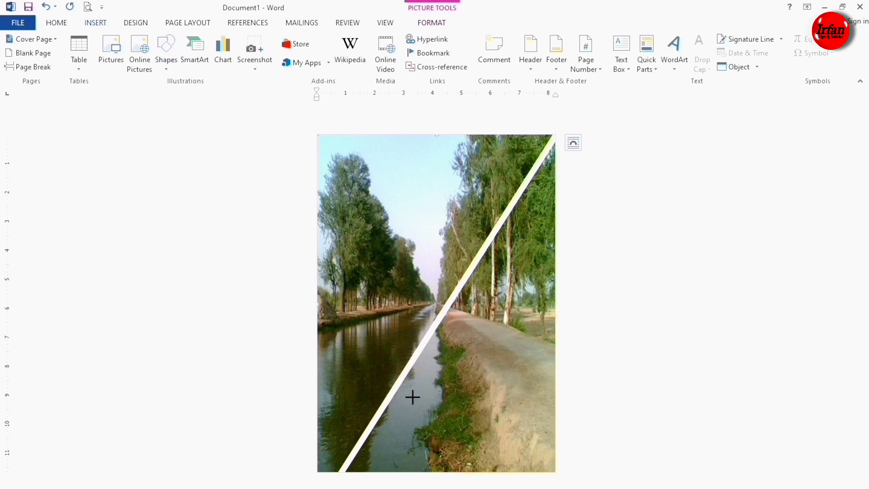
{"action": "mouse_move", "coordinate": [409, 407]}
{"action": "left_mouse_down"}
{"action": "mouse_move", "coordinate": [460, 469]}
{"action": "mouse_move", "coordinate": [495, 487]}
{"action": "left_mouse_up"}
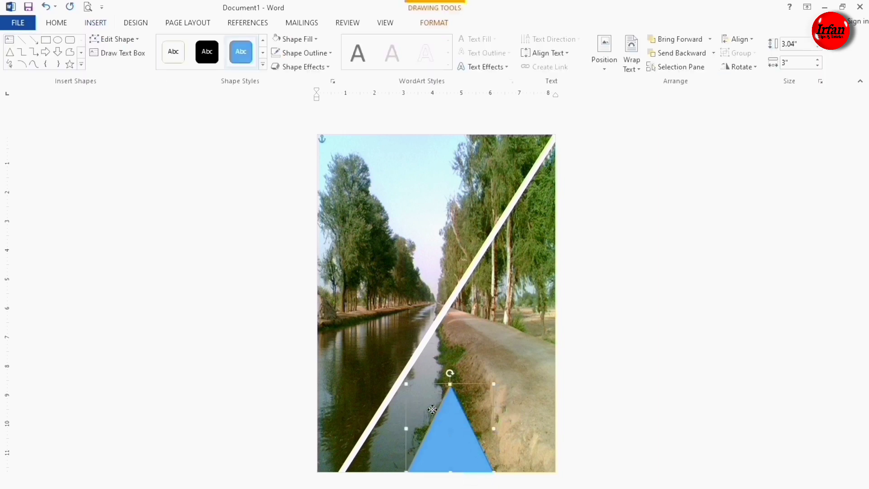
Position the triangle over the canal and enlarge it to 3.69" by 4.35".
{"action": "mouse_move", "coordinate": [434, 460]}
{"action": "left_mouse_down"}
{"action": "mouse_move", "coordinate": [399, 426]}
{"action": "mouse_move", "coordinate": [410, 440]}
{"action": "left_mouse_up"}
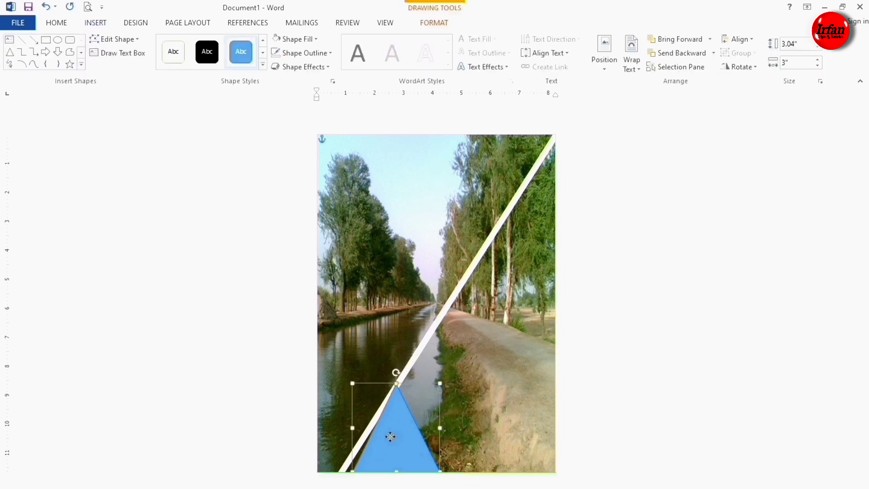
{"action": "key", "text": "Right"}
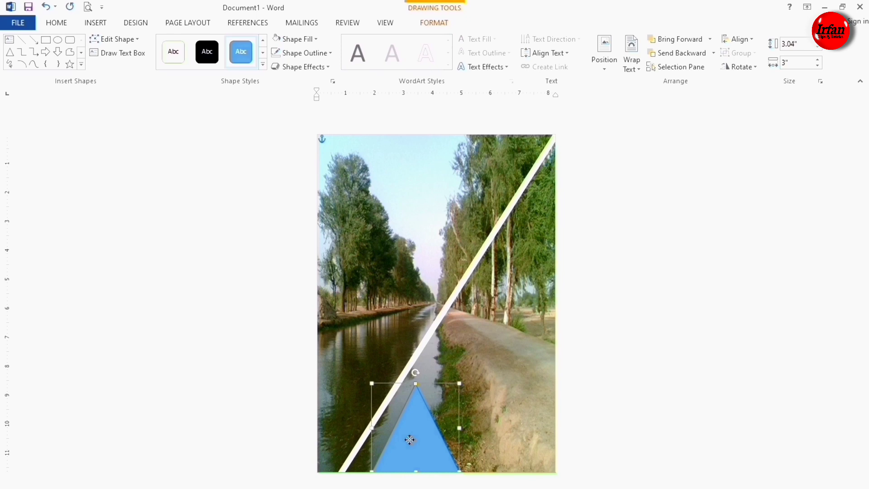
{"action": "key", "text": "shift+Right"}
{"action": "key", "text": "shift+Right"}
{"action": "key", "text": "shift+Right"}
{"action": "key", "text": "shift+Up"}
{"action": "key", "text": "shift+Up"}
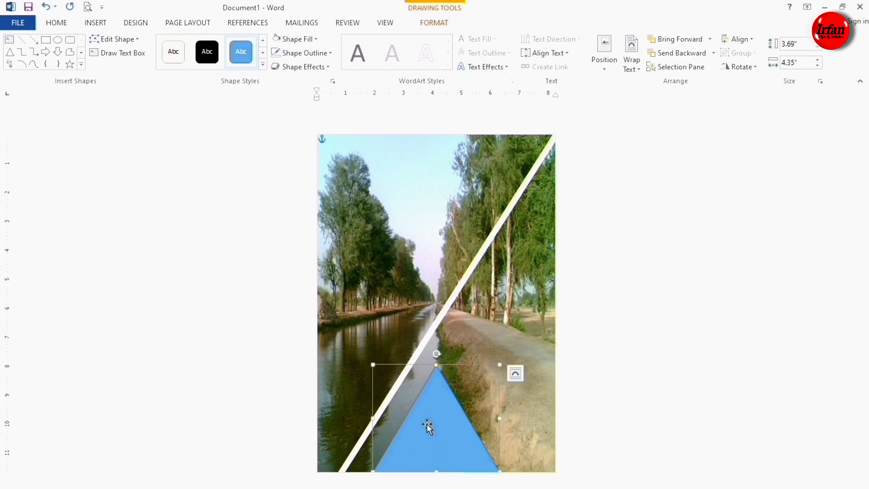
{"action": "left_click", "coordinate": [523, 419]}
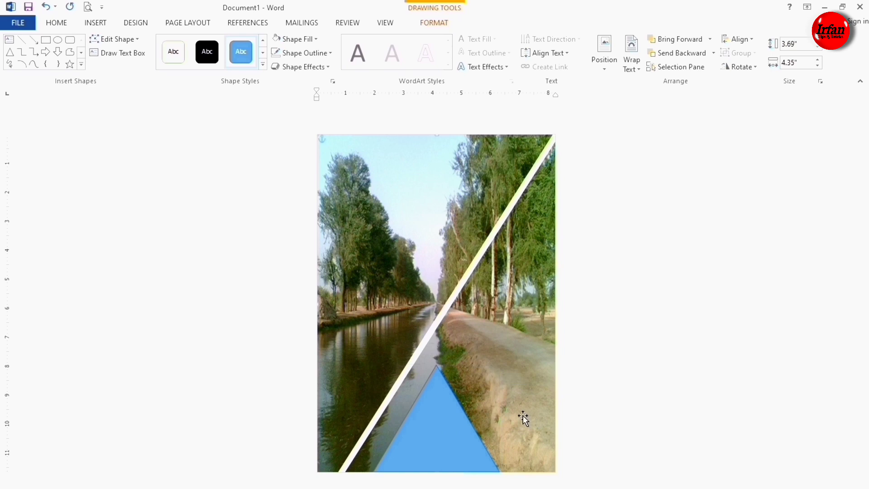
{"action": "left_click", "coordinate": [447, 425]}
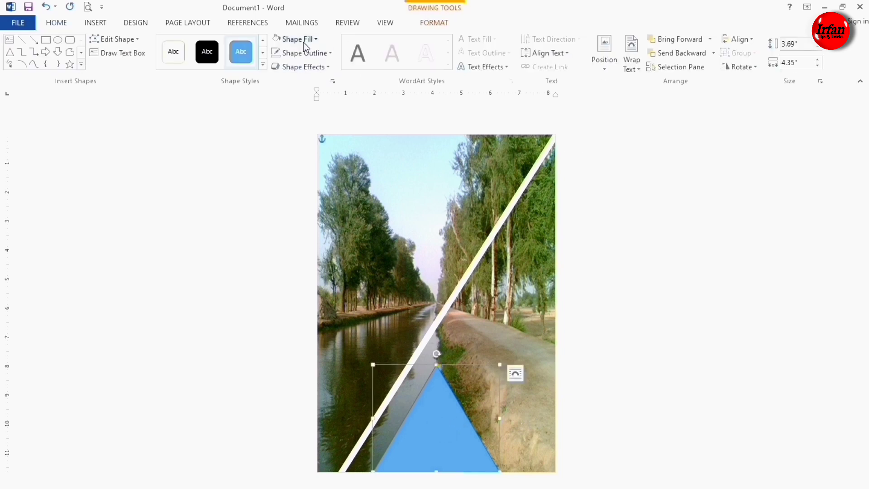
Fill the triangle white at 70% transparency and centre it at the photo's bottom.
{"action": "left_click", "coordinate": [316, 40]}
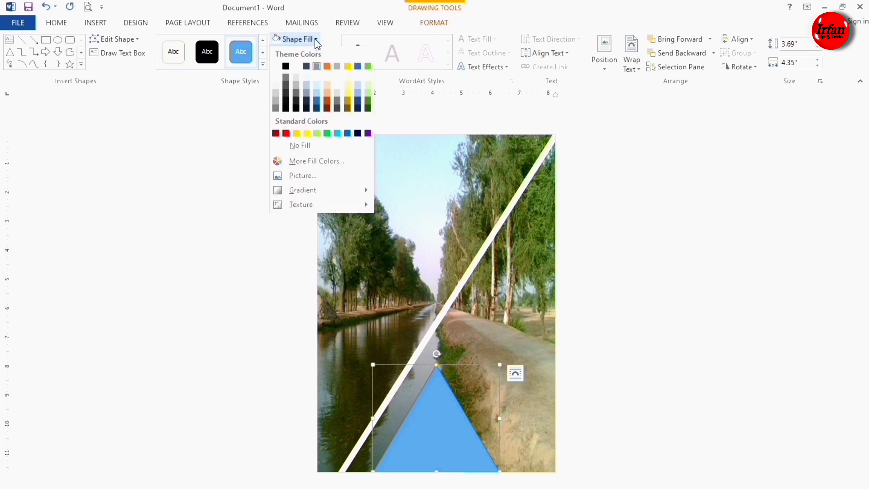
{"action": "left_click", "coordinate": [276, 67]}
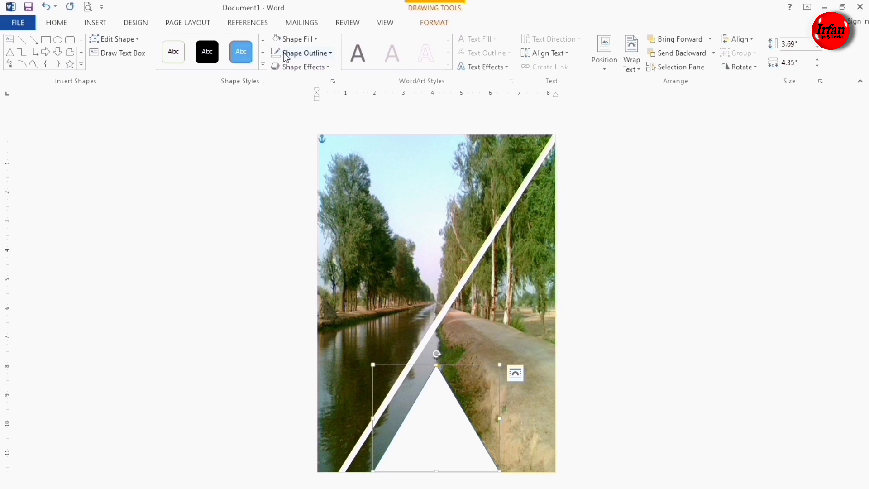
{"action": "left_click", "coordinate": [316, 40]}
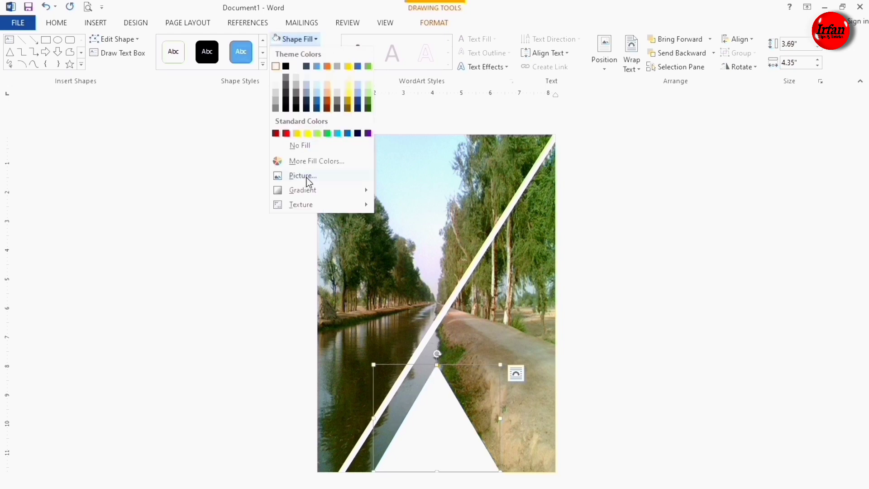
{"action": "left_click", "coordinate": [308, 161]}
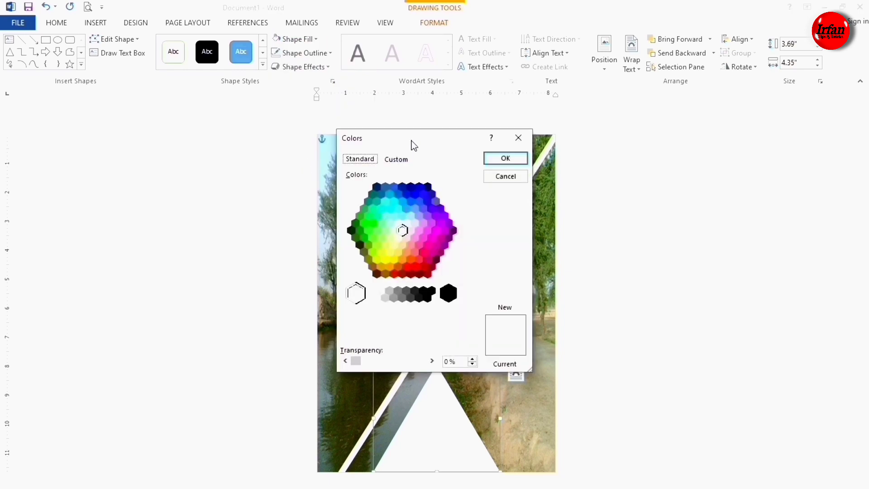
{"action": "left_click_drag", "start_coordinate": [413, 144], "coordinate": [206, 124]}
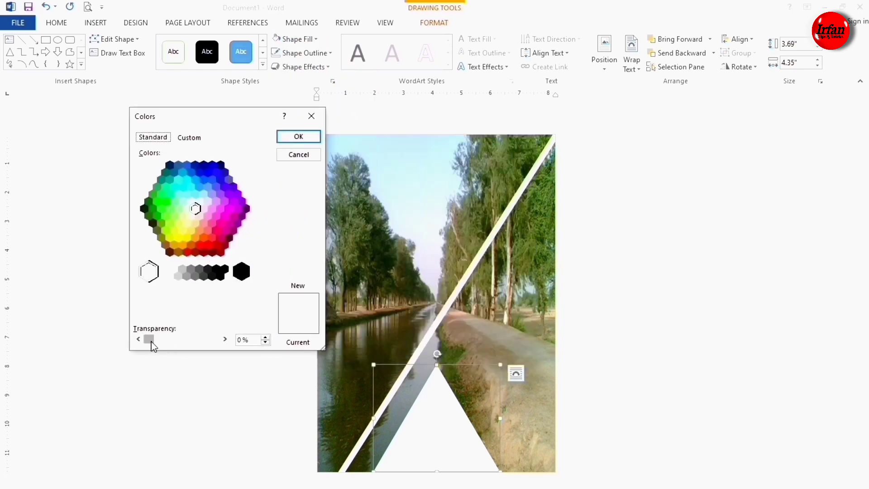
{"action": "left_click_drag", "start_coordinate": [152, 339], "coordinate": [179, 340]}
{"action": "left_click_drag", "start_coordinate": [177, 341], "coordinate": [194, 340]}
{"action": "key", "text": "Return"}
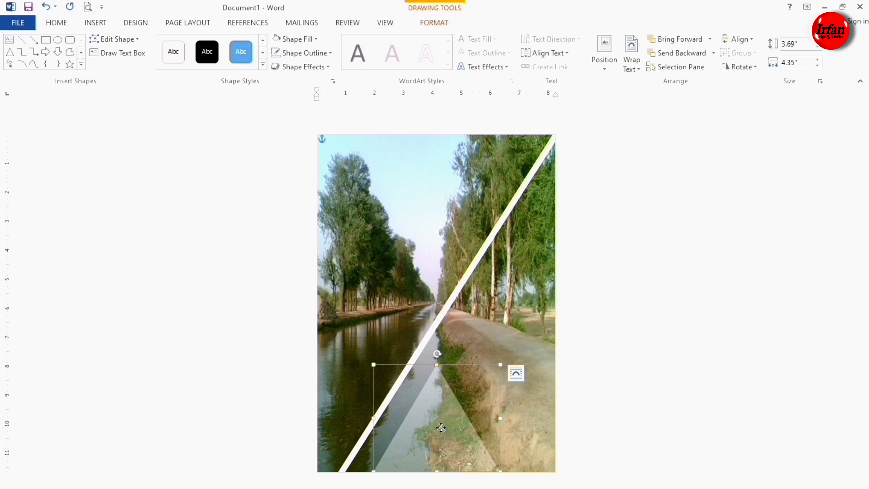
{"action": "mouse_move", "coordinate": [442, 429]}
{"action": "left_mouse_down"}
{"action": "mouse_move", "coordinate": [438, 448]}
{"action": "mouse_move", "coordinate": [452, 467]}
{"action": "left_mouse_up"}
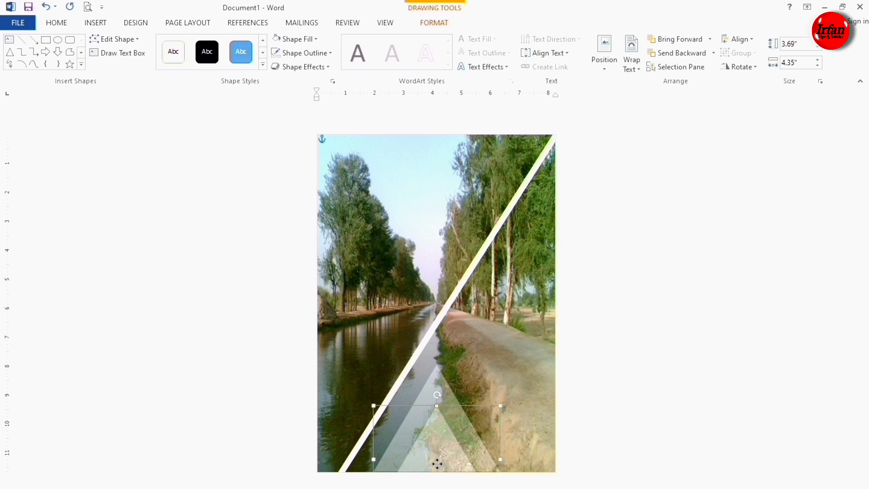
Copy the translucent triangle, then flip both upside down near the photo's top edge.
{"action": "left_click_drag", "start_coordinate": [438, 458], "coordinate": [434, 486]}
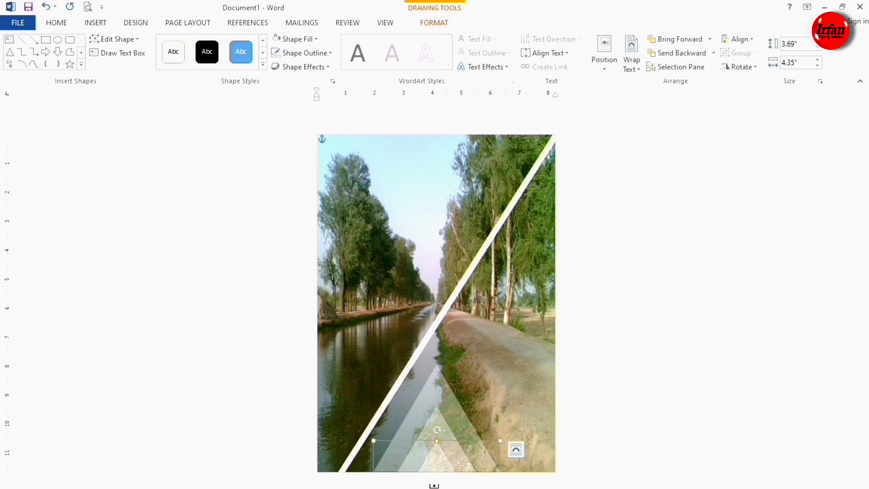
{"action": "left_click", "coordinate": [469, 387]}
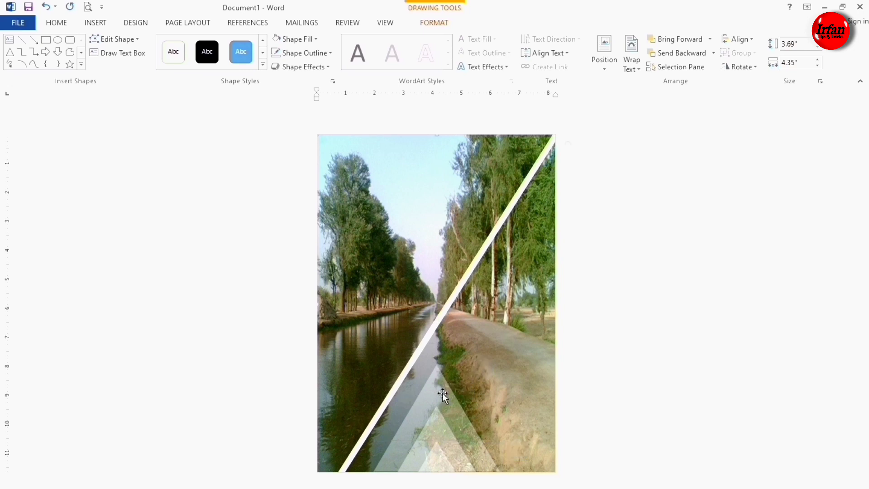
{"action": "left_click", "coordinate": [435, 419]}
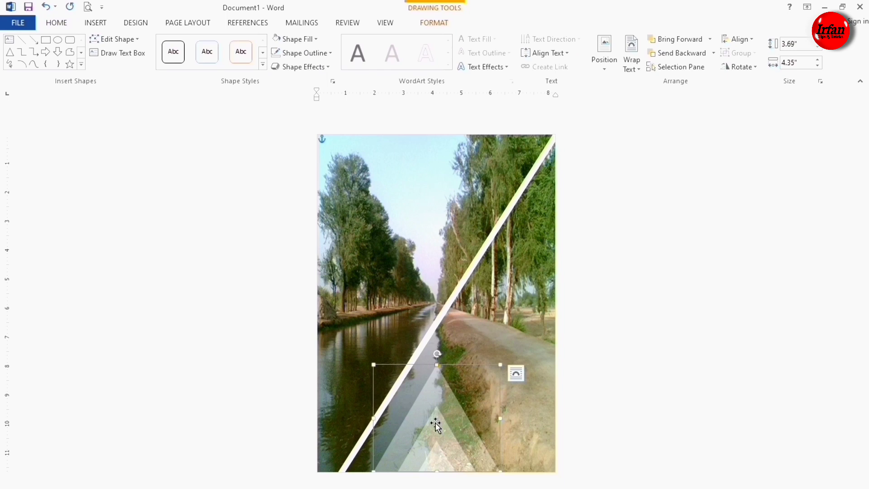
{"action": "left_click", "coordinate": [437, 425], "text": "shift"}
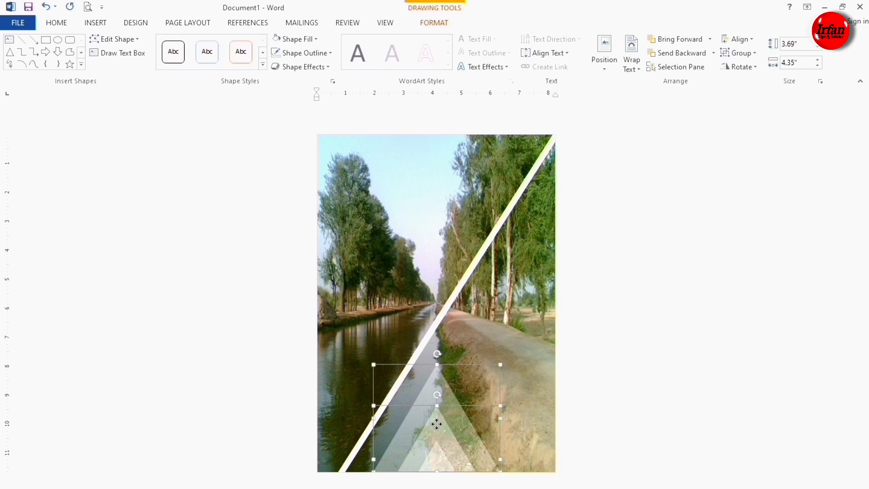
{"action": "left_click_drag", "start_coordinate": [437, 424], "coordinate": [396, 234]}
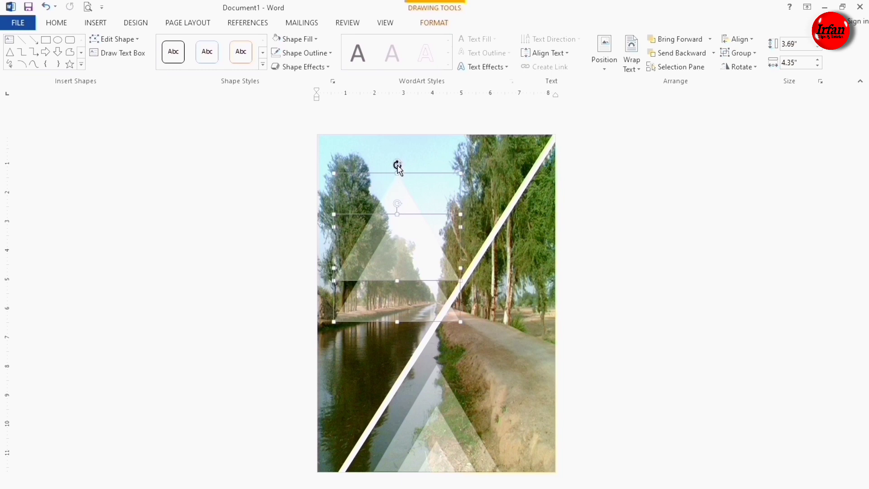
{"action": "left_click_drag", "start_coordinate": [398, 166], "coordinate": [399, 279]}
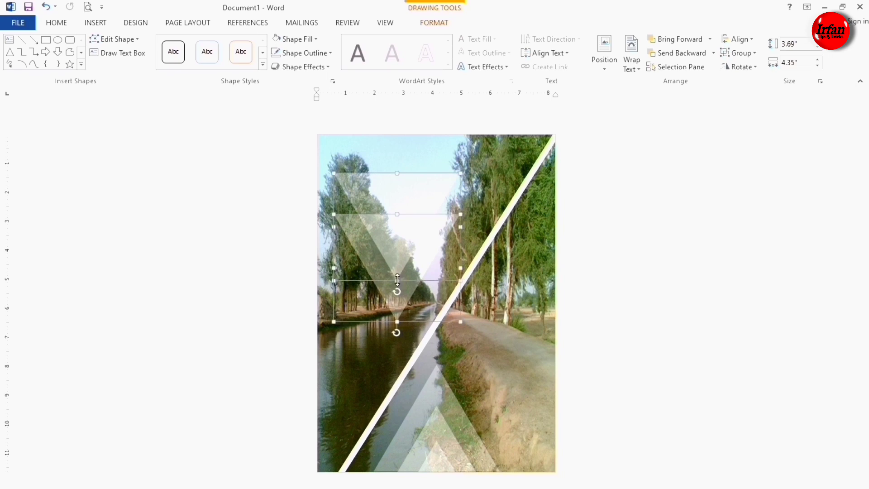
{"action": "left_click_drag", "start_coordinate": [398, 281], "coordinate": [398, 240]}
{"action": "left_click_drag", "start_coordinate": [405, 209], "coordinate": [408, 158]}
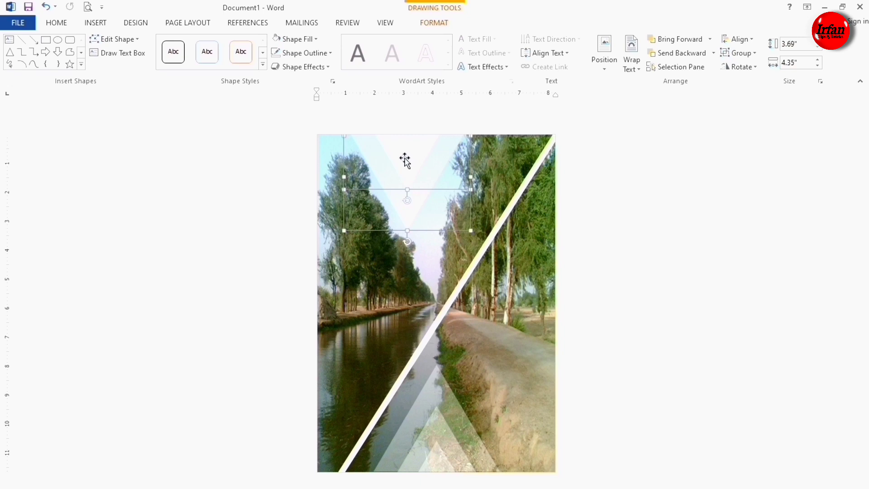
Duplicate the white strip and rotate the copy into the opposite diagonal, shortened to the crossing.
{"action": "left_click", "coordinate": [437, 319]}
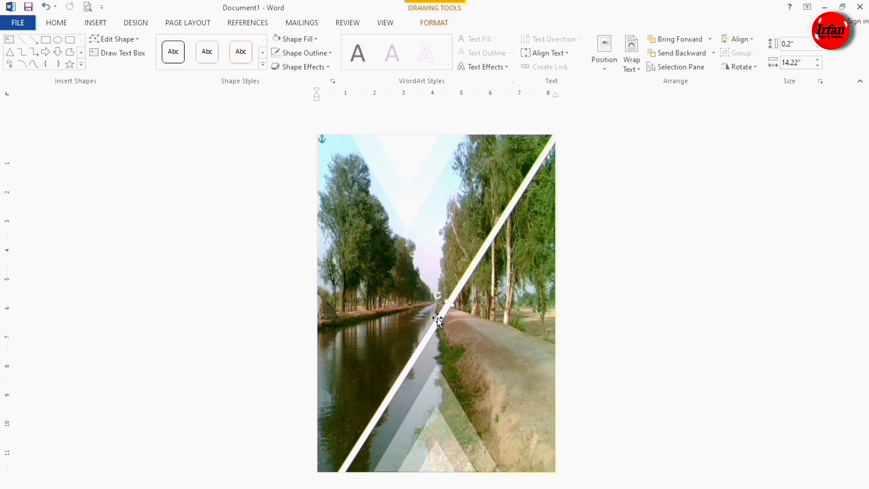
{"action": "left_click_drag", "start_coordinate": [437, 319], "coordinate": [458, 328]}
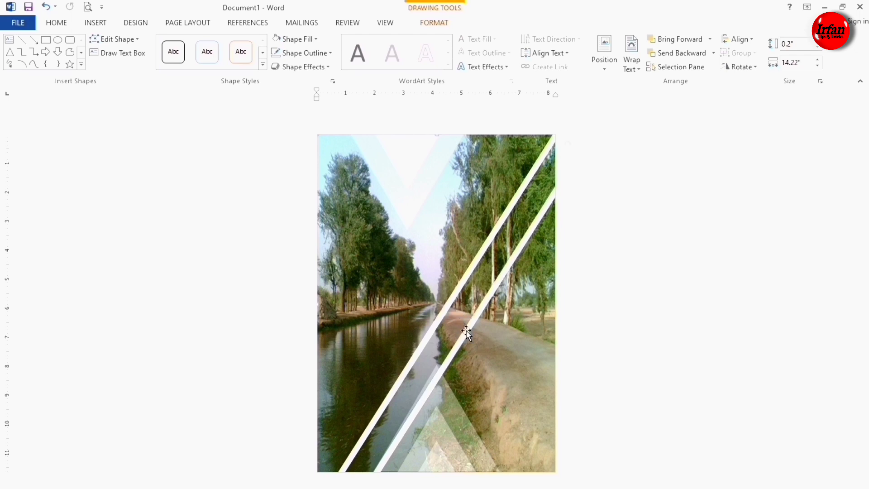
{"action": "left_click", "coordinate": [464, 328]}
{"action": "left_click", "coordinate": [463, 309]}
{"action": "left_click_drag", "start_coordinate": [463, 308], "coordinate": [458, 325]}
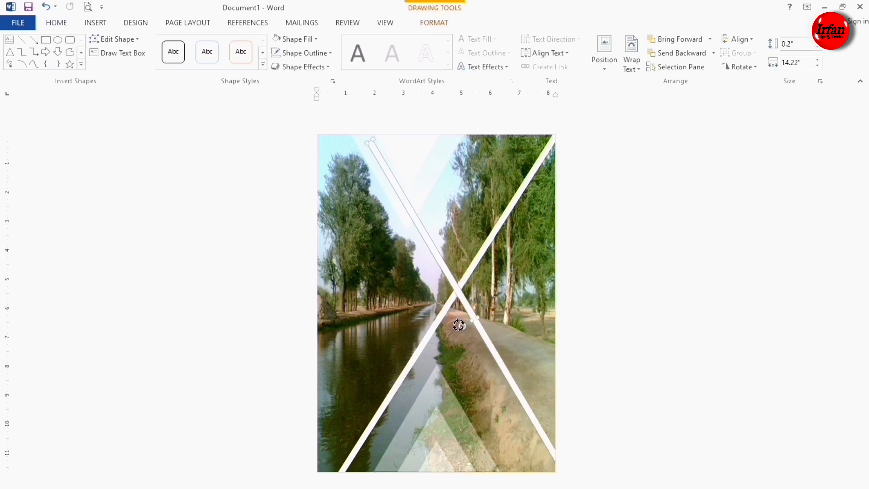
{"action": "mouse_move", "coordinate": [459, 325]}
{"action": "left_mouse_down"}
{"action": "mouse_move", "coordinate": [456, 340]}
{"action": "mouse_move", "coordinate": [472, 339]}
{"action": "left_mouse_up"}
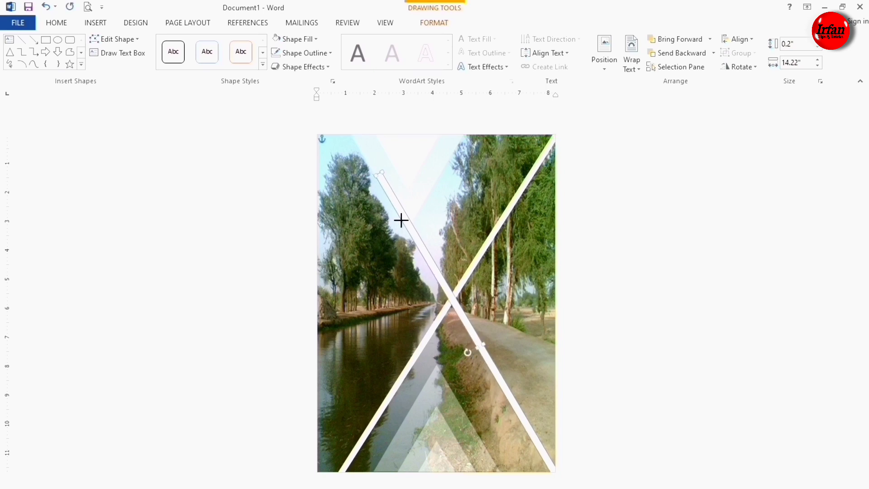
{"action": "left_click_drag", "start_coordinate": [367, 164], "coordinate": [445, 303]}
Set the second strip to 0.2" thick and align it with the crossing point.
{"action": "left_click", "coordinate": [794, 44]}
{"action": "key", "text": "BackSpace"}
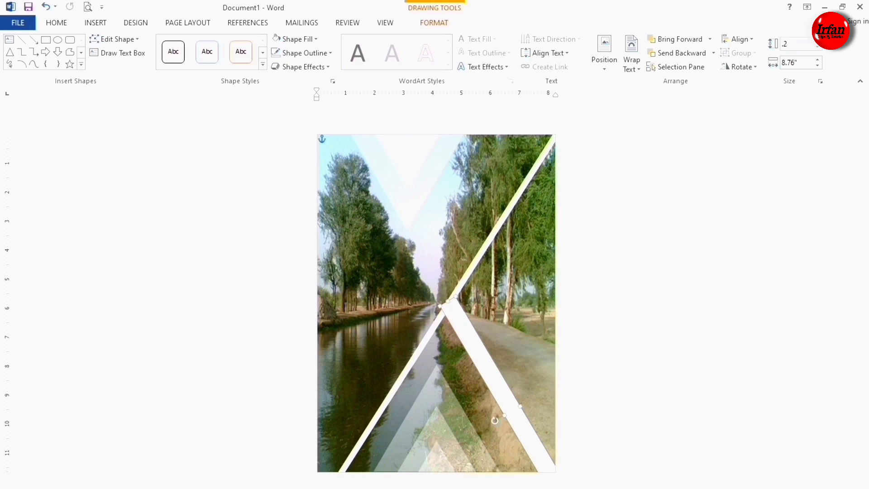
{"action": "key", "text": "Return"}
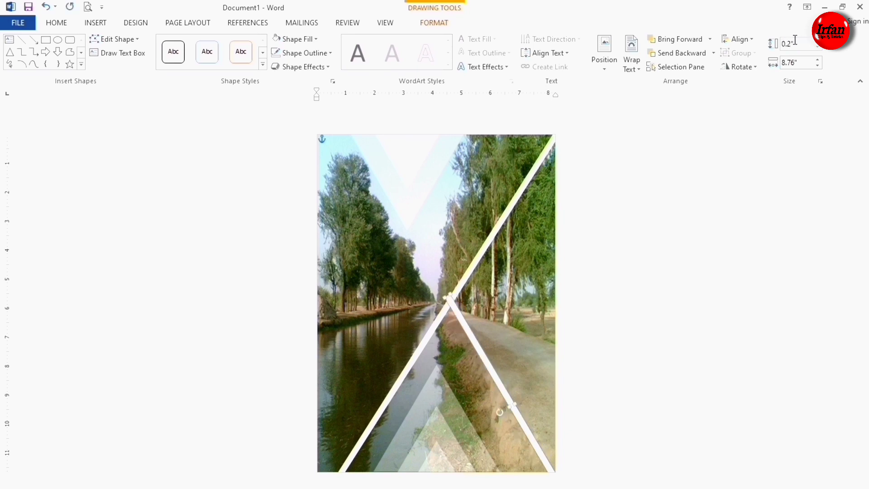
{"action": "left_click", "coordinate": [482, 243]}
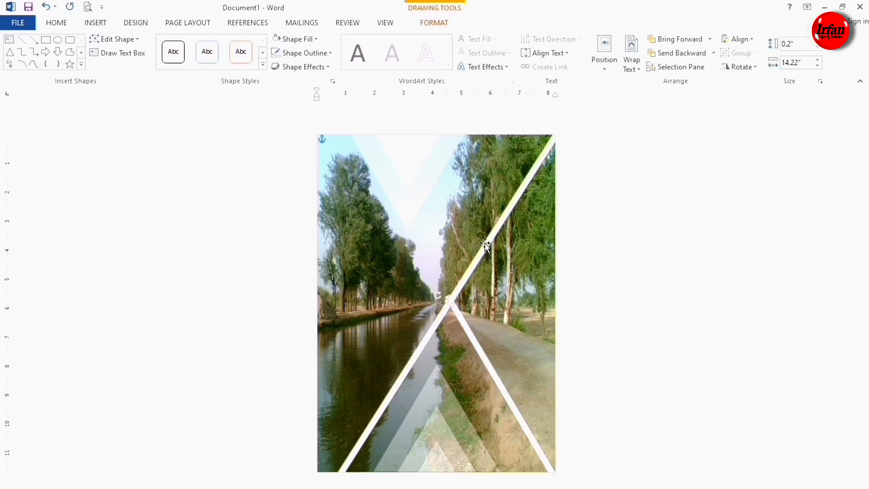
{"action": "left_click", "coordinate": [464, 326]}
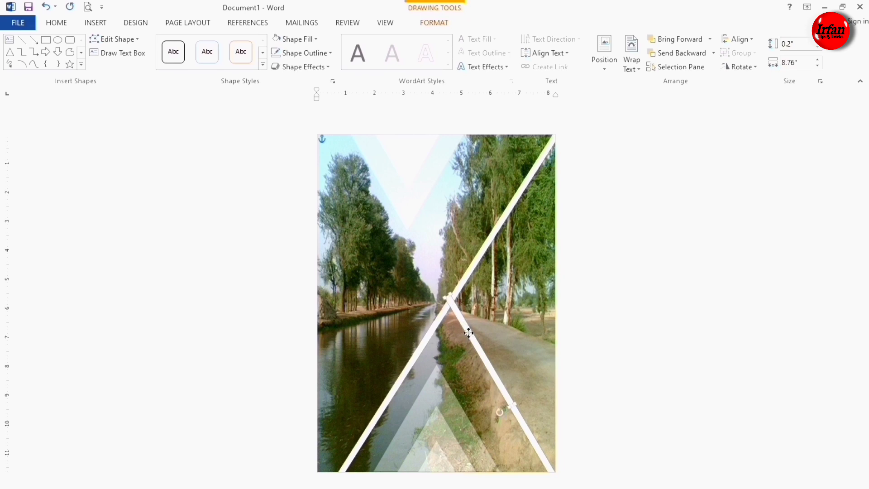
{"action": "left_click_drag", "start_coordinate": [469, 334], "coordinate": [470, 337]}
{"action": "left_click_drag", "start_coordinate": [474, 340], "coordinate": [471, 342]}
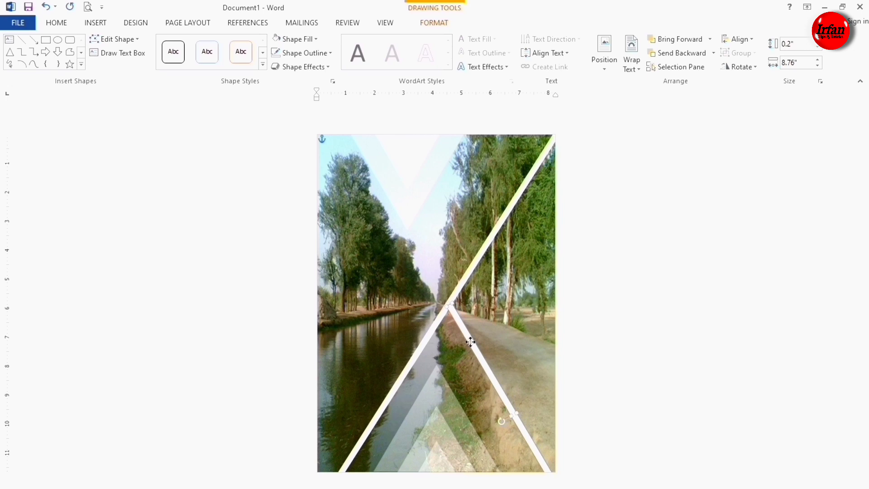
{"action": "left_click", "coordinate": [637, 377]}
Enlarge the overlapping translucent triangles at the bottom slightly and shift them right.
{"action": "left_click", "coordinate": [434, 459]}
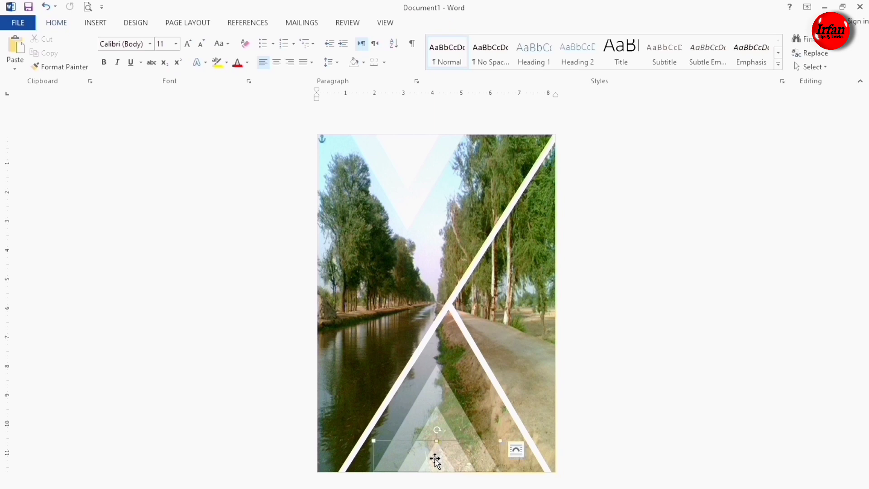
{"action": "left_click", "coordinate": [431, 431], "text": "shift"}
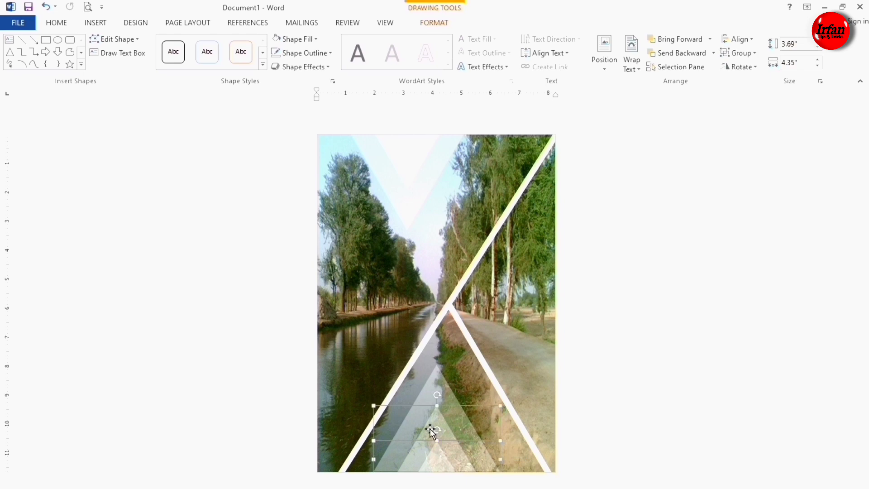
{"action": "left_click", "coordinate": [434, 395], "text": "shift"}
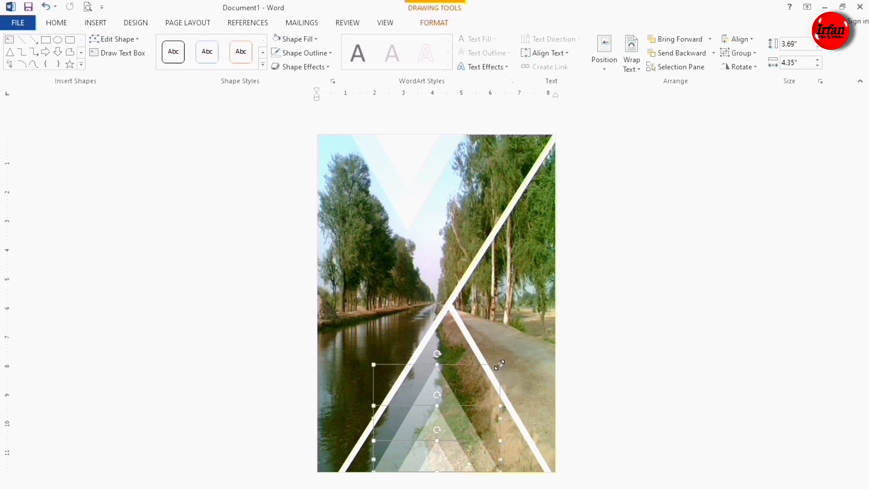
{"action": "left_click_drag", "start_coordinate": [499, 364], "coordinate": [504, 357]}
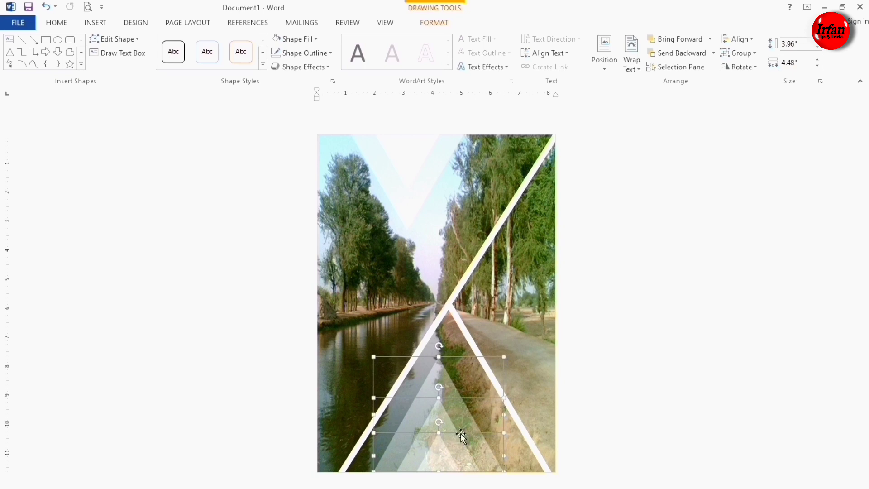
{"action": "left_click_drag", "start_coordinate": [444, 461], "coordinate": [449, 460]}
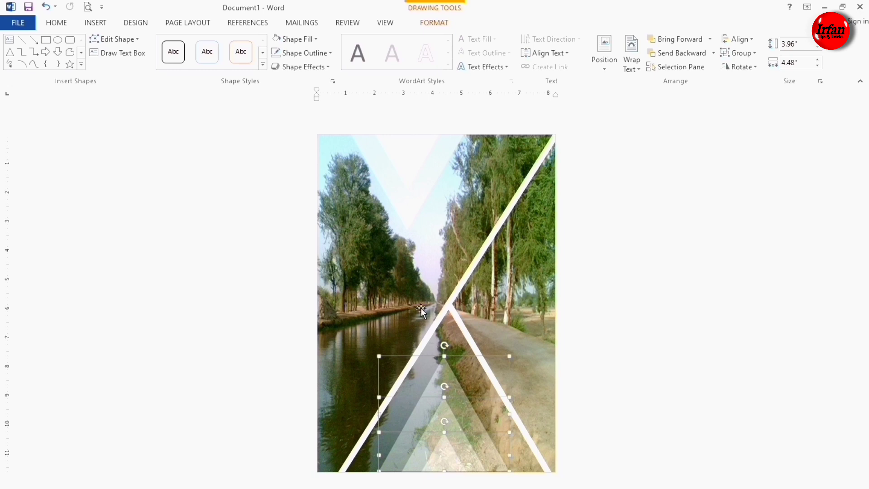
{"action": "left_click", "coordinate": [392, 295]}
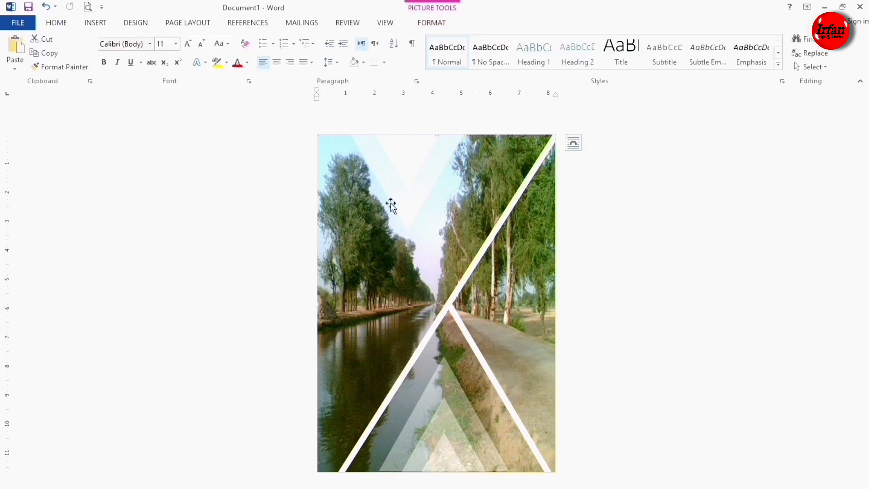
Move the top triangle group down and centre all stacked triangles at the photo's bottom.
{"action": "left_click", "coordinate": [426, 169]}
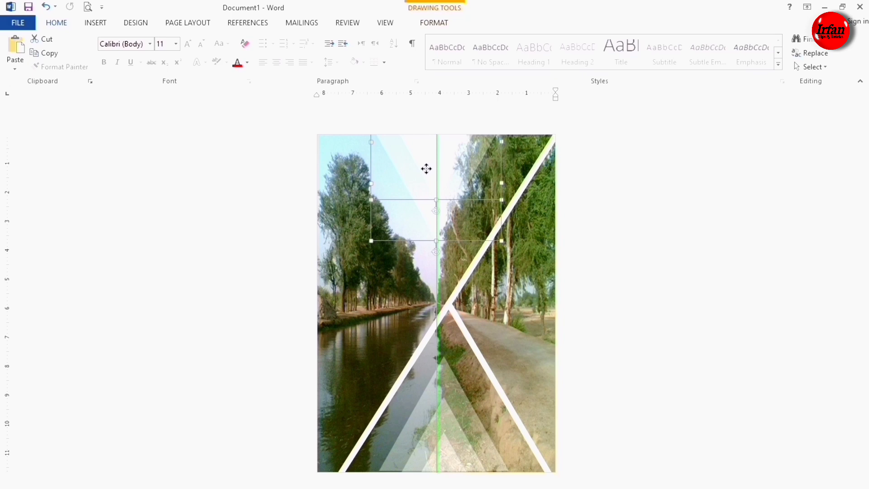
{"action": "left_click_drag", "start_coordinate": [426, 169], "coordinate": [443, 460]}
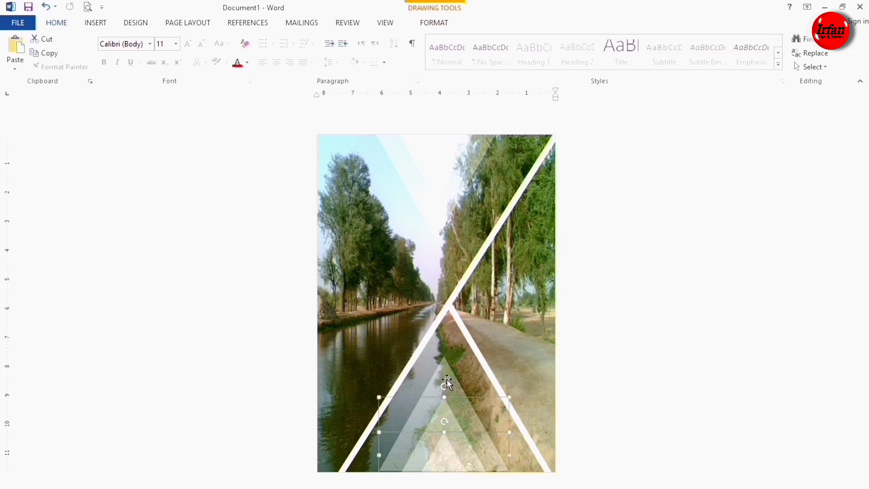
{"action": "left_click", "coordinate": [447, 384], "text": "shift"}
{"action": "left_click_drag", "start_coordinate": [444, 454], "coordinate": [431, 452]}
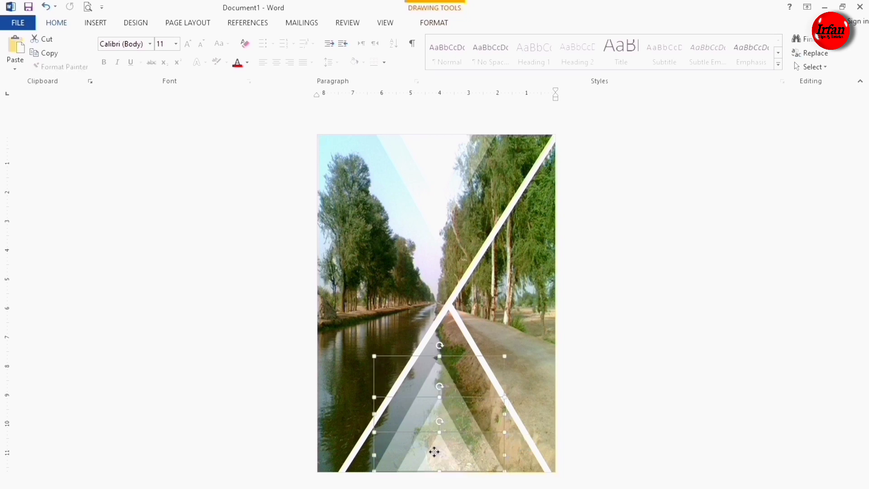
Shift the short right white strip left so it joins the long diagonal strip.
{"action": "left_click", "coordinate": [515, 415]}
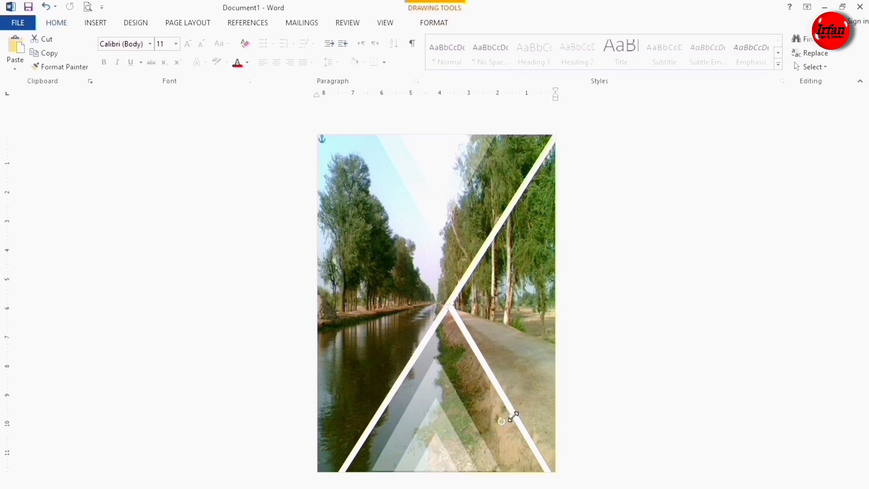
{"action": "left_click_drag", "start_coordinate": [515, 416], "coordinate": [503, 419]}
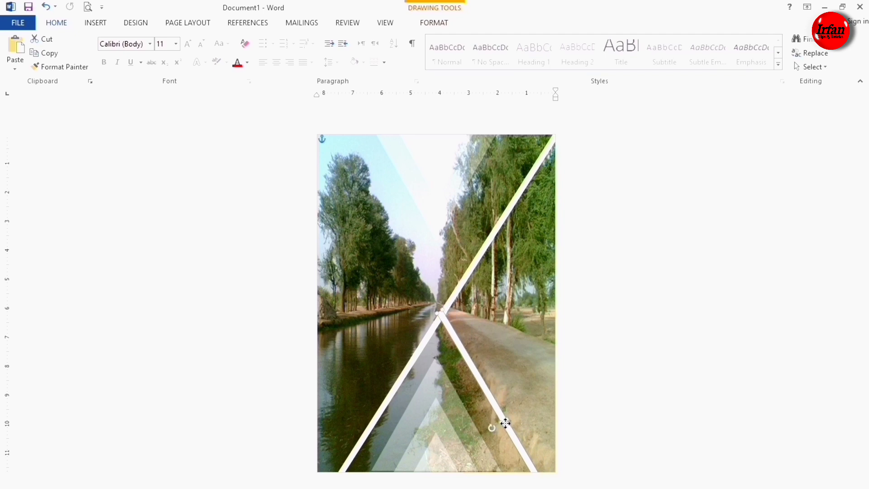
{"action": "left_click_drag", "start_coordinate": [503, 418], "coordinate": [507, 425]}
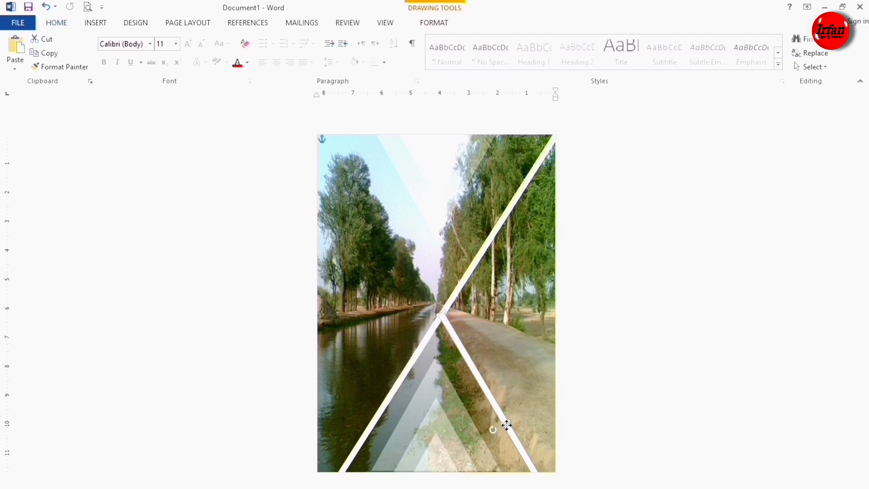
{"action": "left_click", "coordinate": [521, 377]}
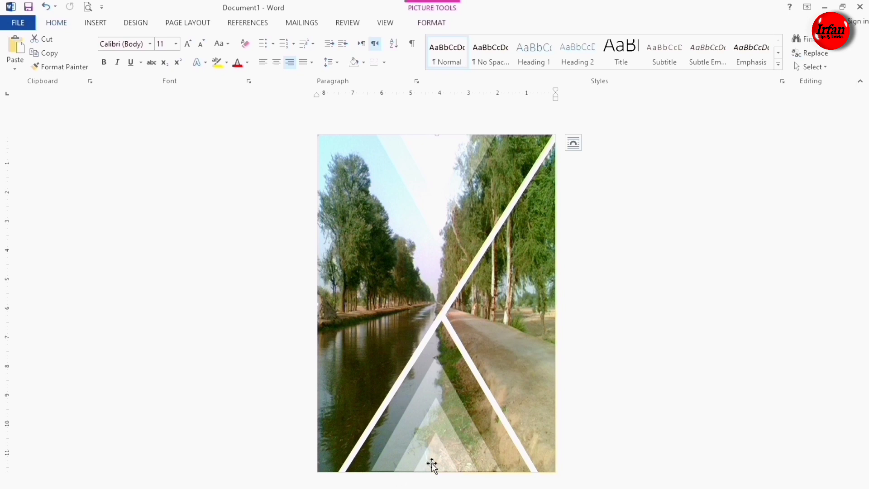
Move a triangle copy to the photo's upper right, rotate it and stretch it taller.
{"action": "mouse_move", "coordinate": [435, 464]}
{"action": "left_mouse_down"}
{"action": "mouse_move", "coordinate": [510, 308]}
{"action": "mouse_move", "coordinate": [497, 312]}
{"action": "left_mouse_up"}
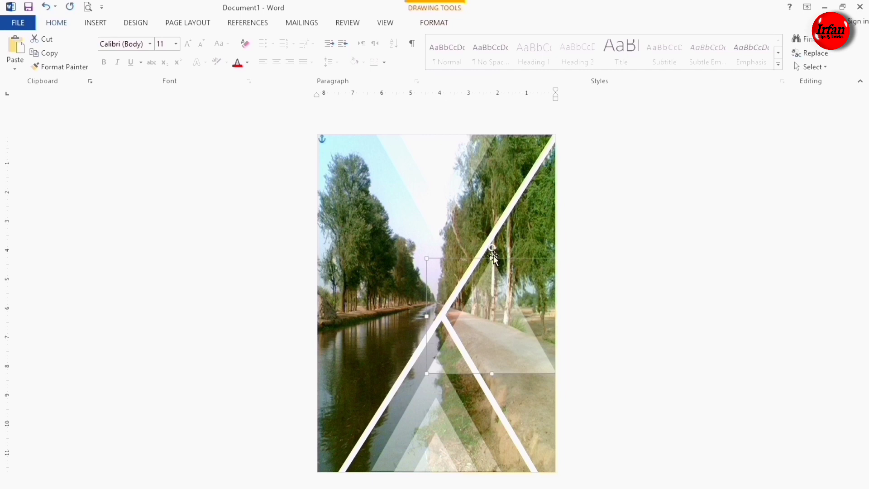
{"action": "mouse_move", "coordinate": [492, 248]}
{"action": "left_mouse_down"}
{"action": "mouse_move", "coordinate": [453, 287]}
{"action": "mouse_move", "coordinate": [440, 316]}
{"action": "left_mouse_up"}
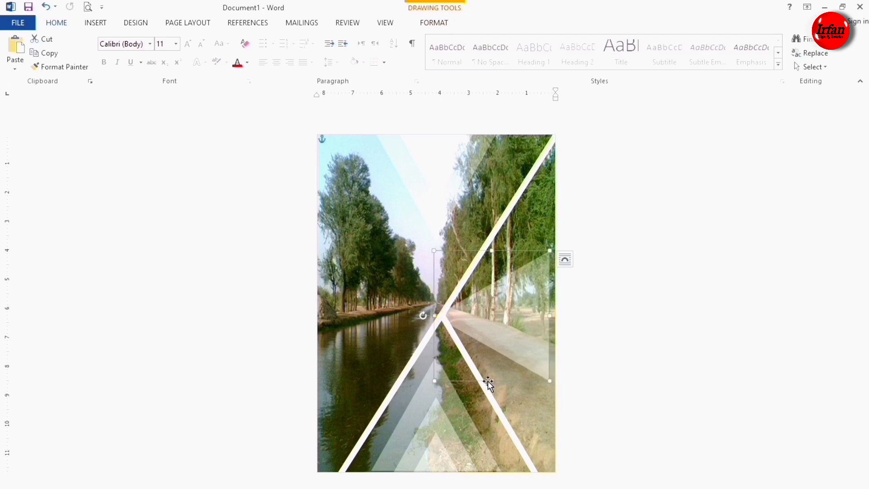
{"action": "left_click_drag", "start_coordinate": [492, 380], "coordinate": [491, 453]}
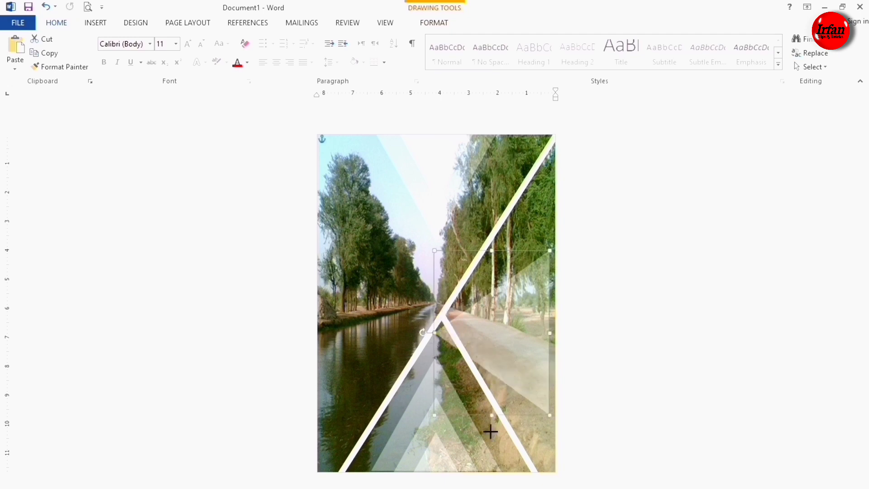
{"action": "mouse_move", "coordinate": [518, 384]}
{"action": "left_mouse_down"}
{"action": "mouse_move", "coordinate": [538, 314]}
{"action": "mouse_move", "coordinate": [544, 350]}
{"action": "left_mouse_up"}
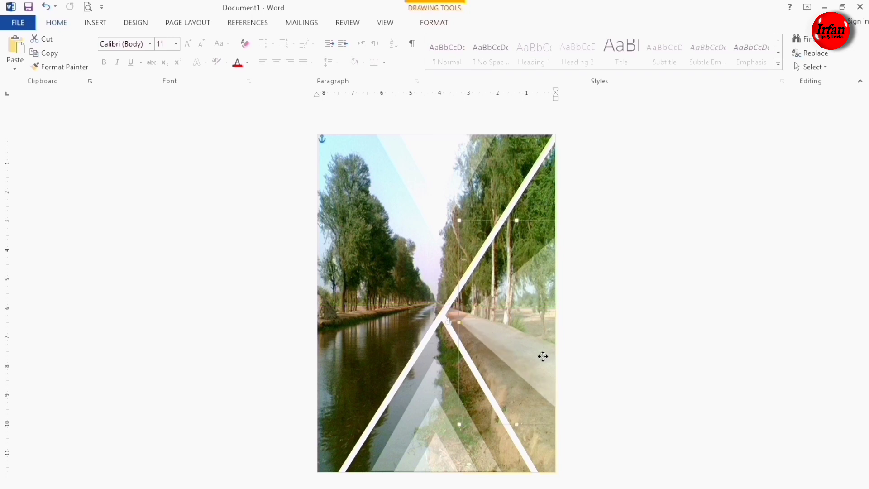
{"action": "left_click_drag", "start_coordinate": [544, 351], "coordinate": [540, 349]}
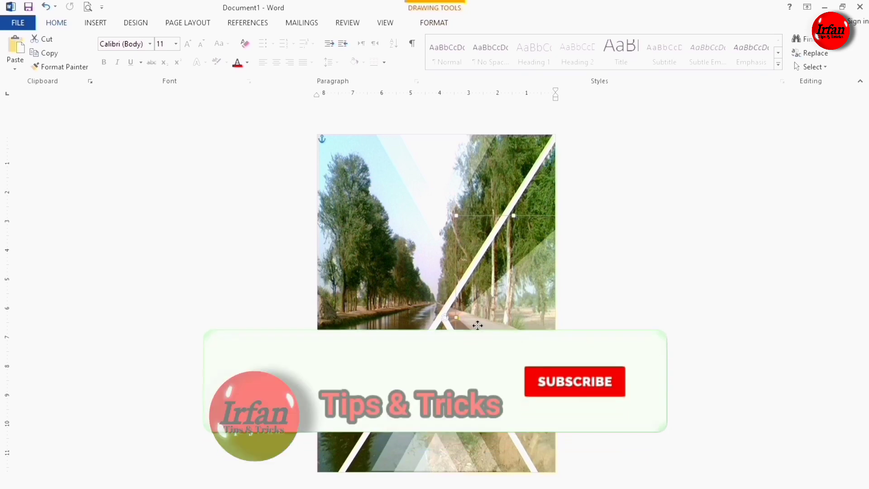
Stretch the band up and down along the right edge beside the white strip.
{"action": "left_click_drag", "start_coordinate": [478, 325], "coordinate": [502, 327]}
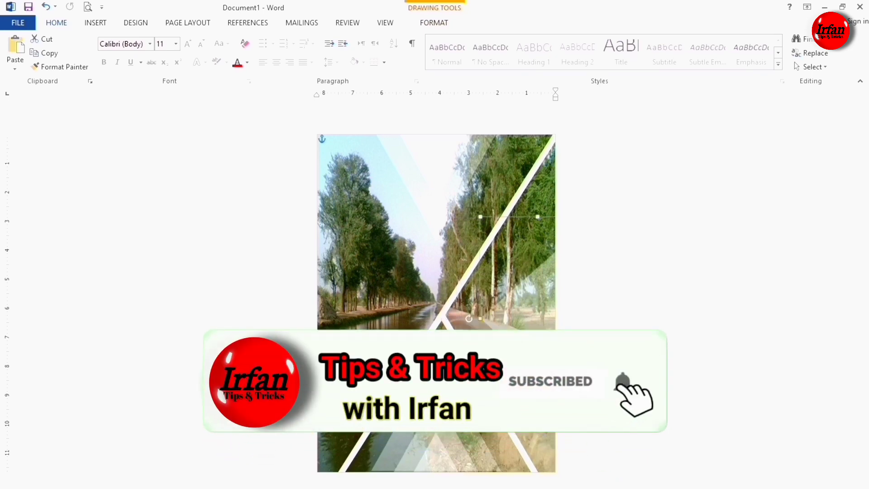
{"action": "left_click_drag", "start_coordinate": [537, 420], "coordinate": [535, 484]}
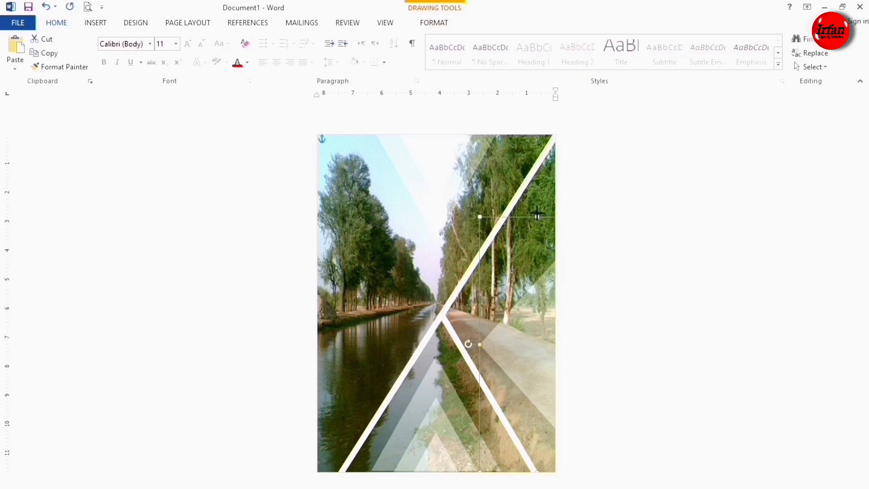
{"action": "left_click_drag", "start_coordinate": [537, 216], "coordinate": [534, 165]}
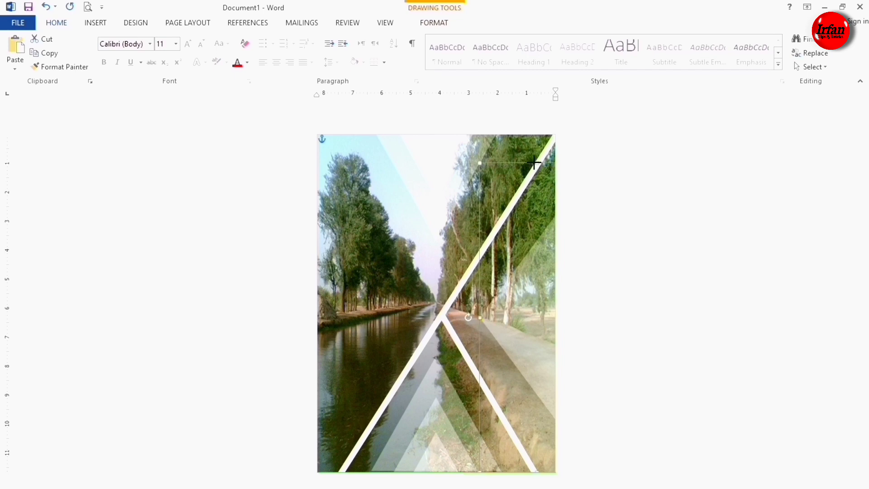
{"action": "left_click_drag", "start_coordinate": [524, 323], "coordinate": [515, 322]}
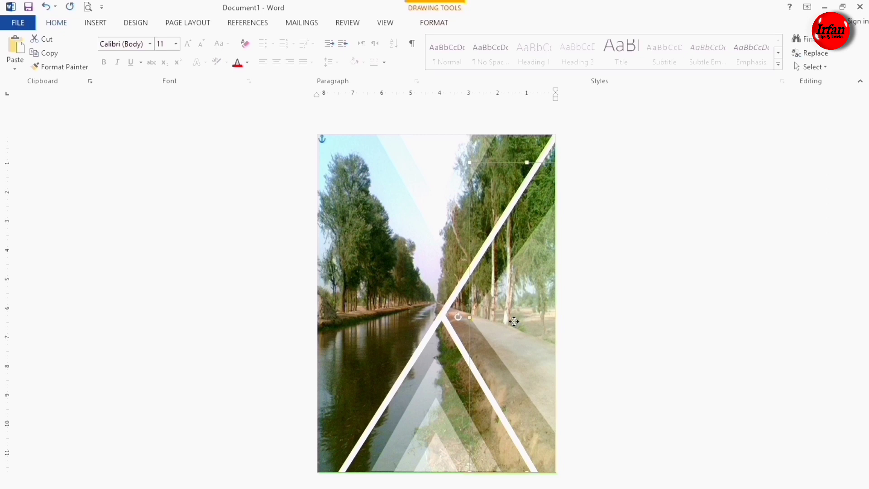
{"action": "left_click_drag", "start_coordinate": [514, 321], "coordinate": [518, 321]}
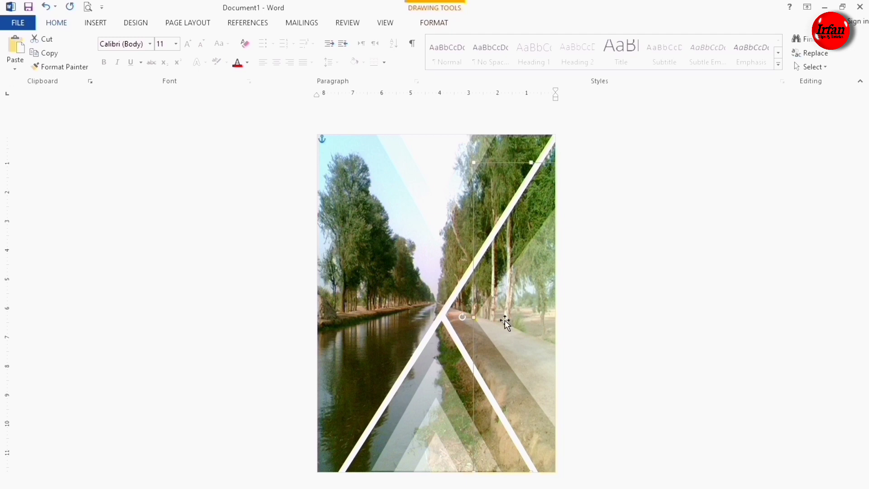
{"action": "key", "text": "Escape"}
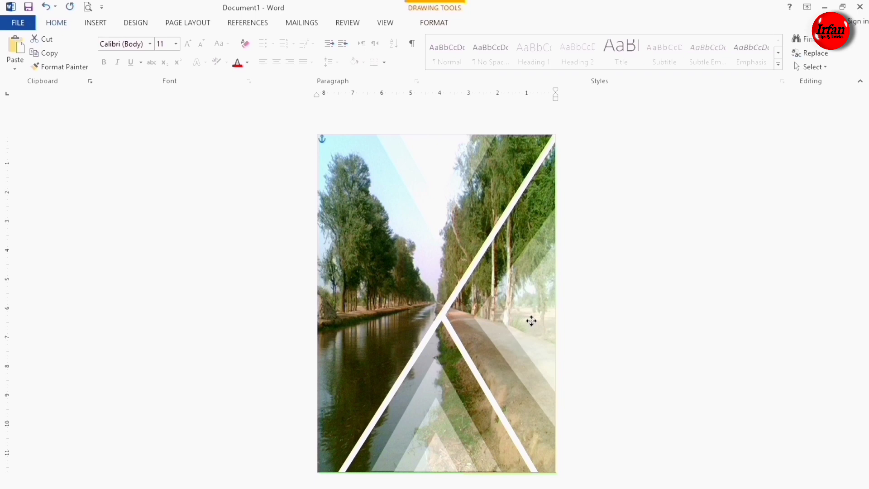
{"action": "left_click", "coordinate": [534, 320]}
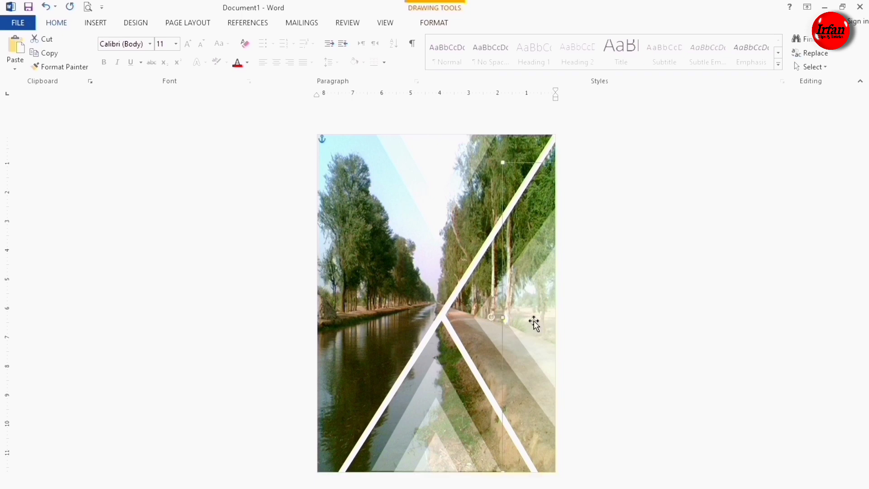
{"action": "key", "text": "Escape"}
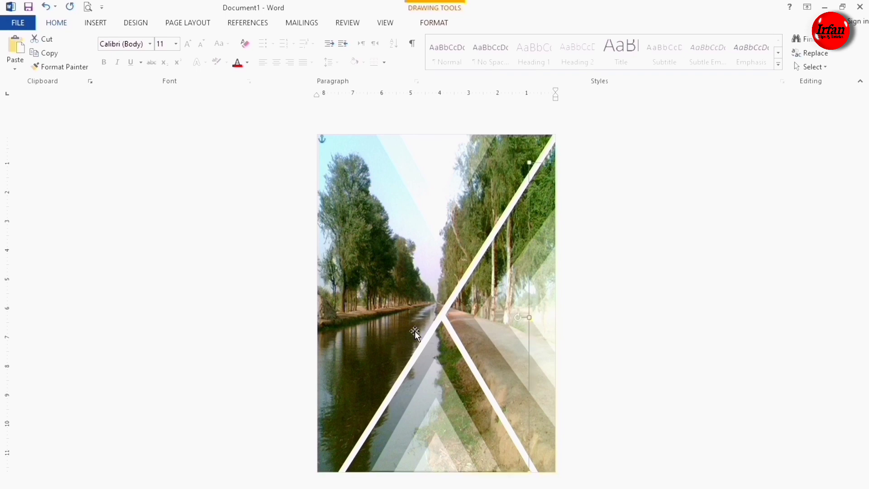
{"action": "left_click", "coordinate": [368, 307]}
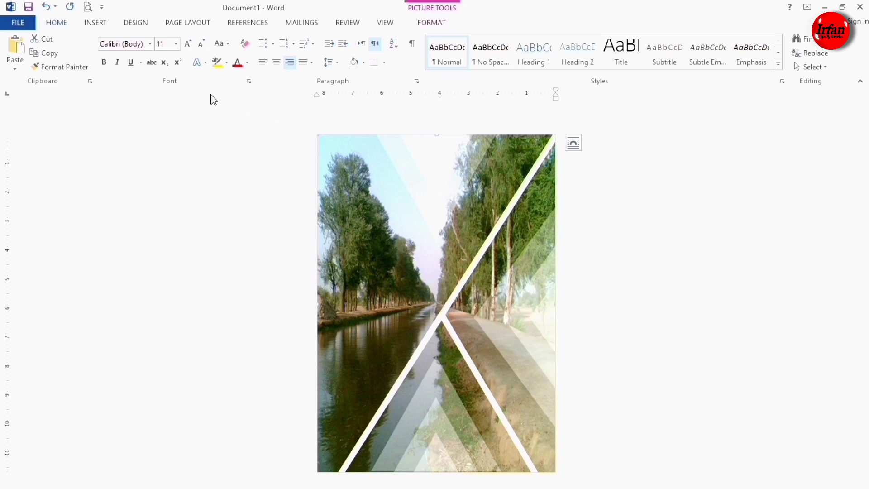
Draw a new triangle on the photo, rotate it to point right, and move it upper left.
{"action": "left_click", "coordinate": [95, 24]}
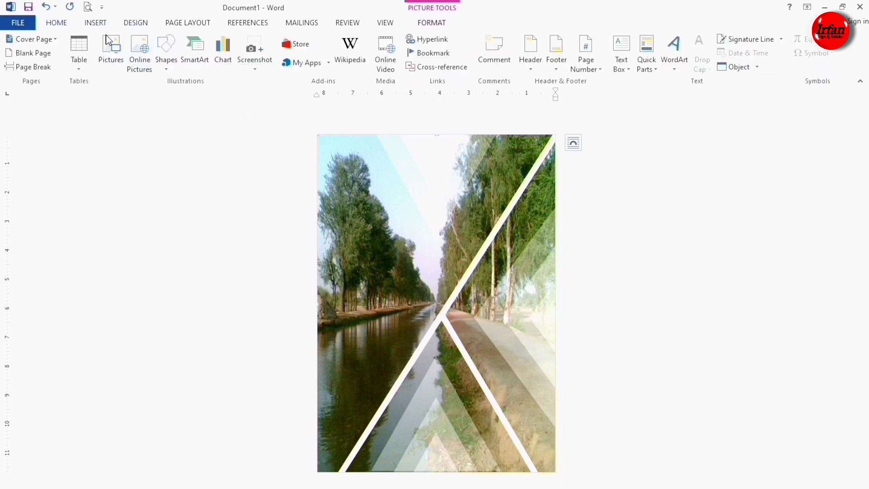
{"action": "left_click", "coordinate": [167, 50]}
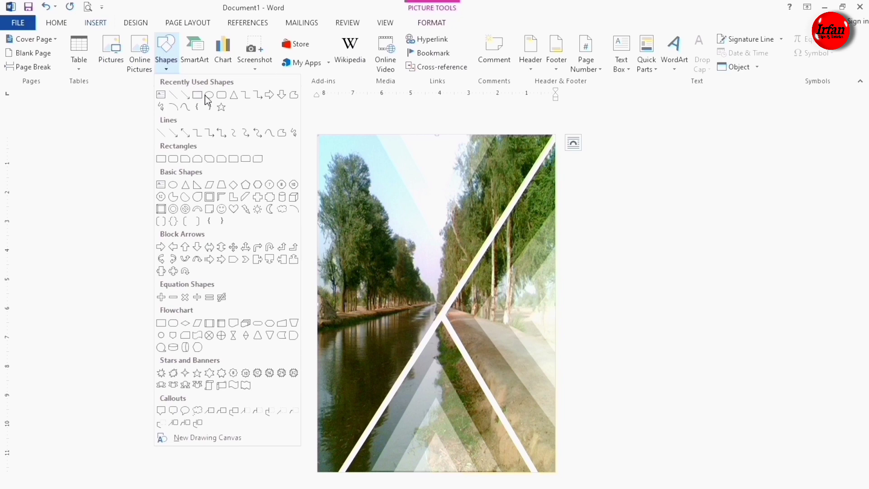
{"action": "left_click", "coordinate": [234, 95]}
{"action": "mouse_move", "coordinate": [336, 214]}
{"action": "left_mouse_down"}
{"action": "mouse_move", "coordinate": [375, 308]}
{"action": "mouse_move", "coordinate": [438, 333]}
{"action": "left_mouse_up"}
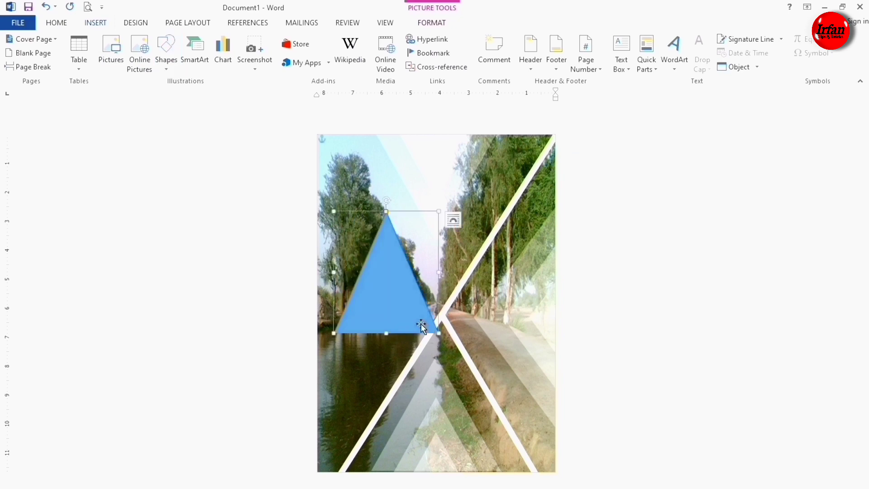
{"action": "mouse_move", "coordinate": [387, 200]}
{"action": "left_mouse_down"}
{"action": "mouse_move", "coordinate": [438, 291]}
{"action": "mouse_move", "coordinate": [439, 272]}
{"action": "left_mouse_up"}
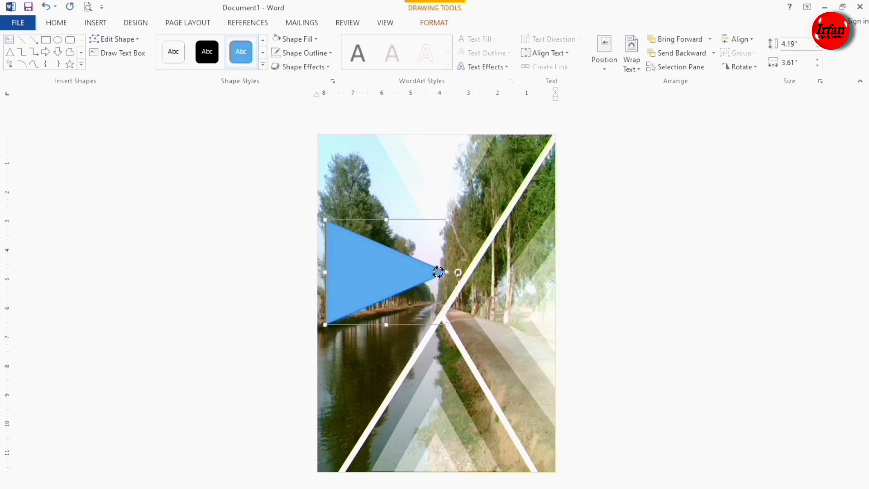
{"action": "left_click_drag", "start_coordinate": [383, 276], "coordinate": [351, 209]}
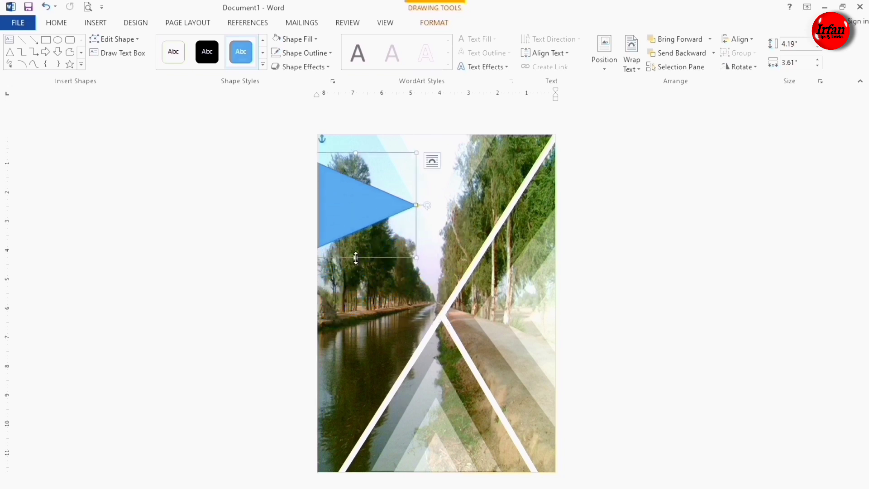
Stretch the triangle to full page height, widen it, and set its tip on the X crossing.
{"action": "left_click_drag", "start_coordinate": [357, 260], "coordinate": [338, 488]}
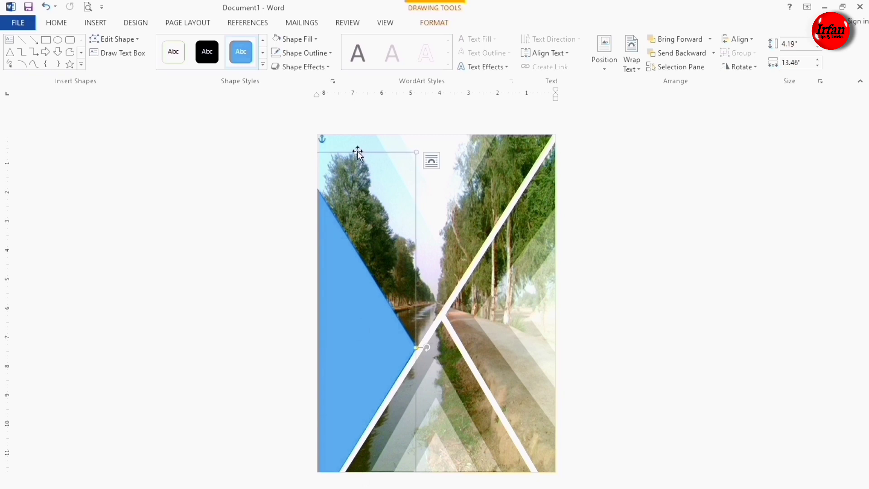
{"action": "left_click_drag", "start_coordinate": [356, 152], "coordinate": [361, 70]}
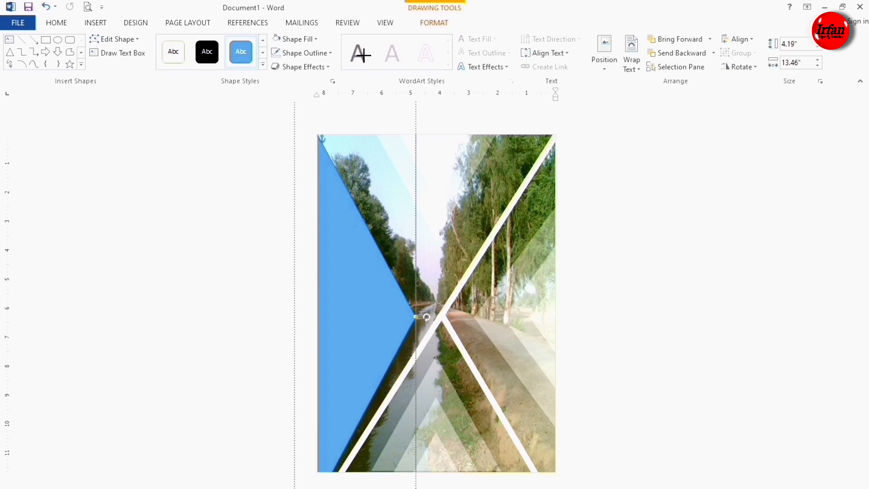
{"action": "left_click_drag", "start_coordinate": [360, 70], "coordinate": [360, 50]}
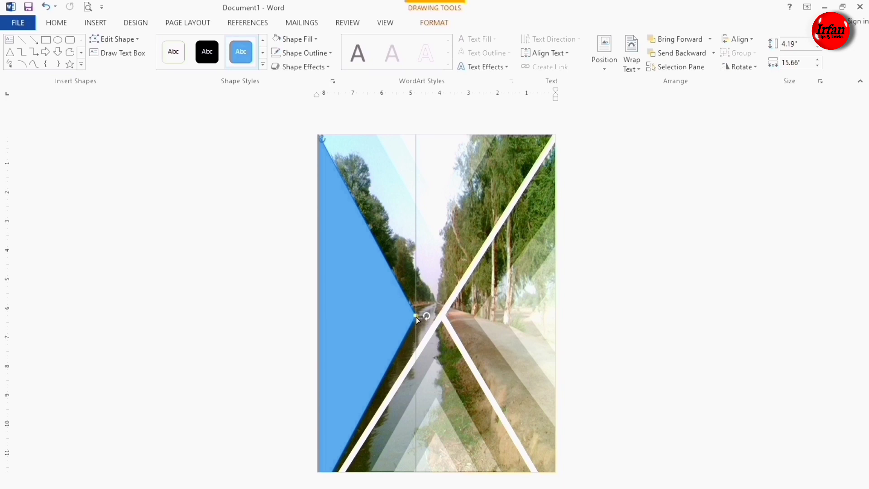
{"action": "left_click_drag", "start_coordinate": [416, 315], "coordinate": [427, 312]}
{"action": "left_click_drag", "start_coordinate": [330, 376], "coordinate": [338, 374]}
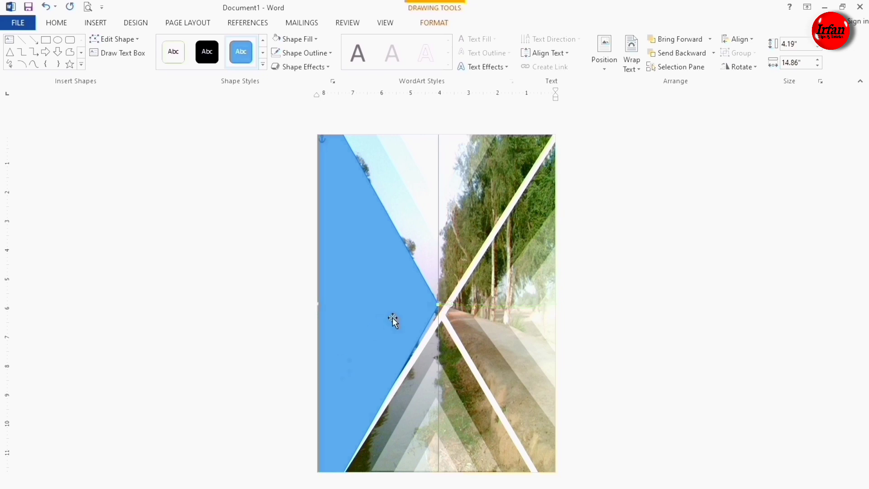
{"action": "left_click_drag", "start_coordinate": [400, 322], "coordinate": [401, 329]}
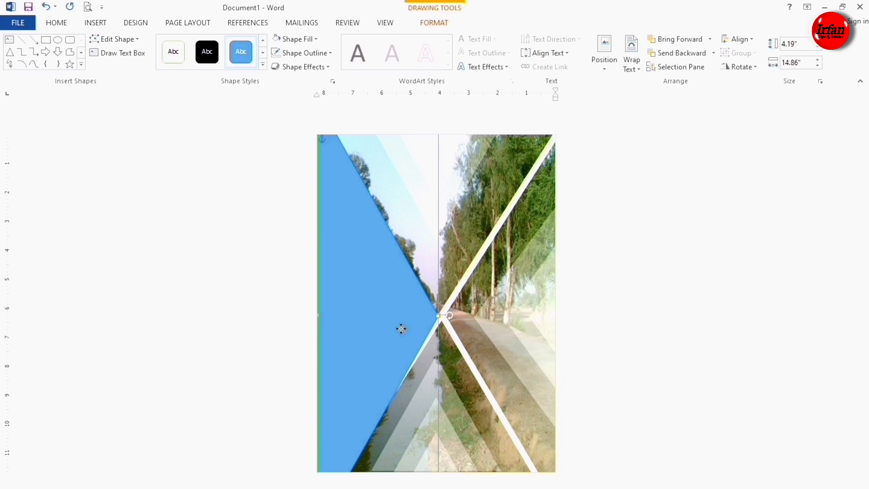
{"action": "left_click_drag", "start_coordinate": [401, 329], "coordinate": [399, 333]}
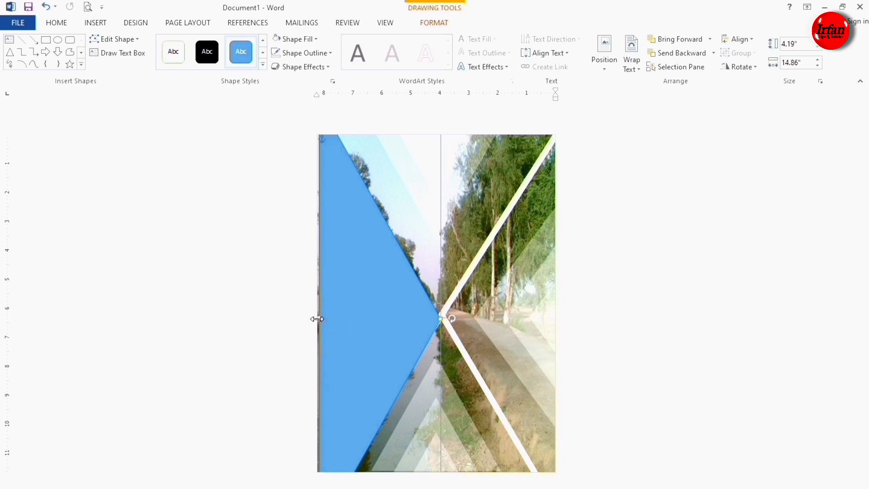
{"action": "left_click_drag", "start_coordinate": [317, 319], "coordinate": [310, 320]}
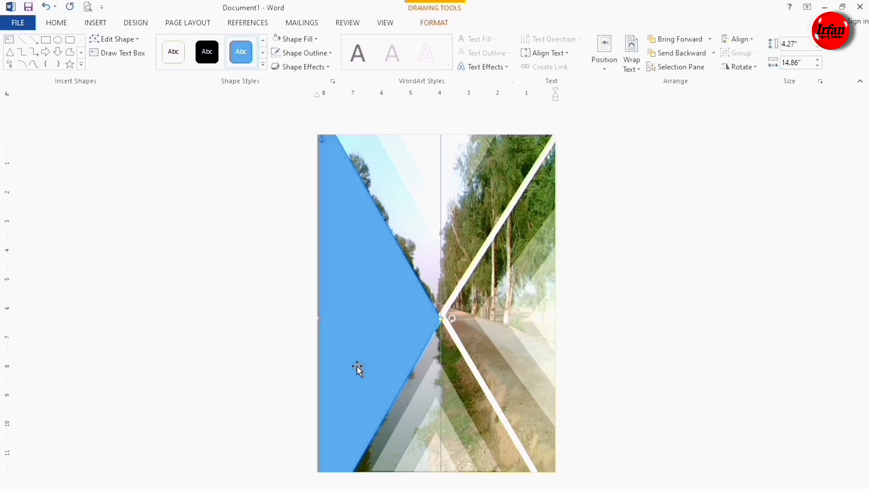
{"action": "left_click_drag", "start_coordinate": [357, 366], "coordinate": [357, 366]}
Fill the triangle white, then select the canal photo.
{"action": "left_click", "coordinate": [278, 41]}
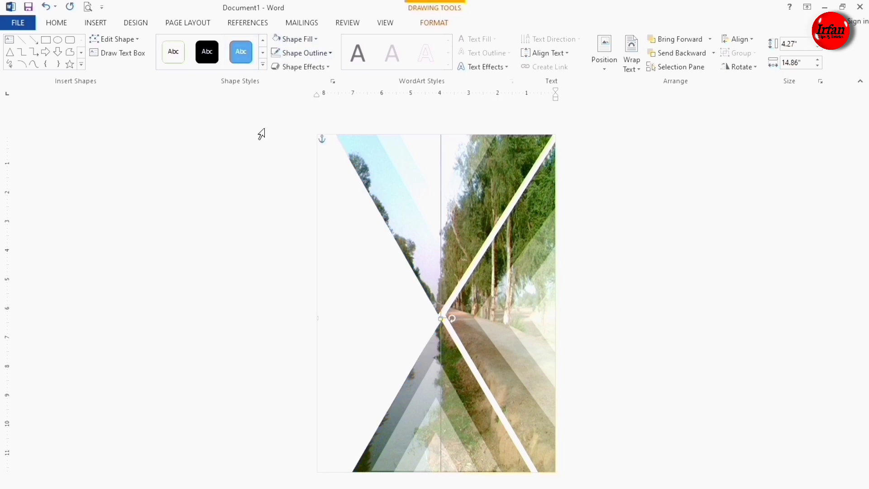
{"action": "left_click", "coordinate": [225, 235]}
{"action": "left_click", "coordinate": [506, 317]}
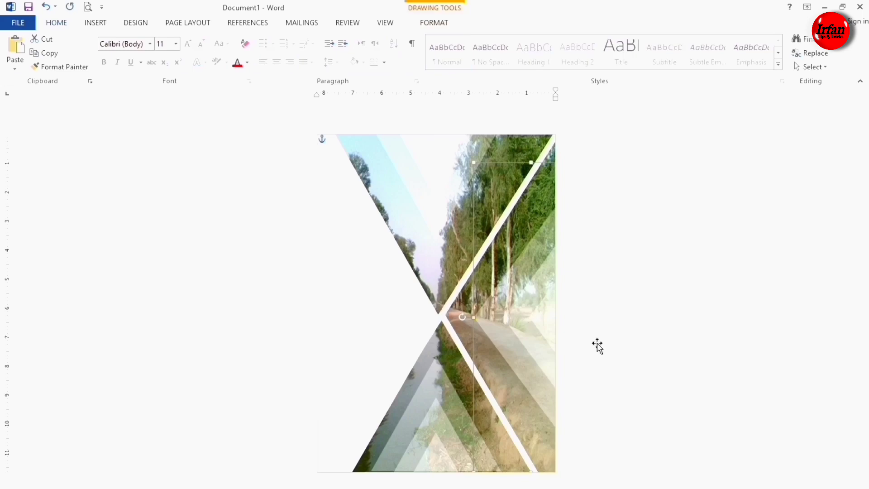
{"action": "left_click", "coordinate": [463, 376]}
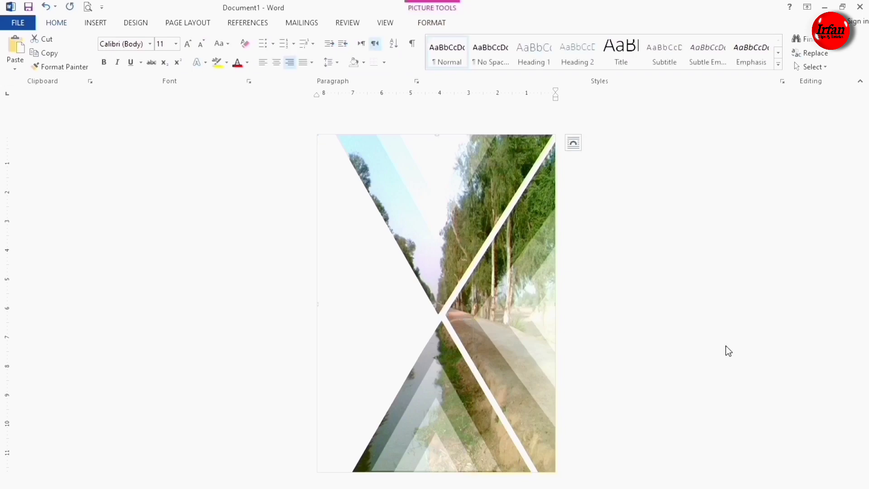
{"action": "left_click", "coordinate": [94, 25]}
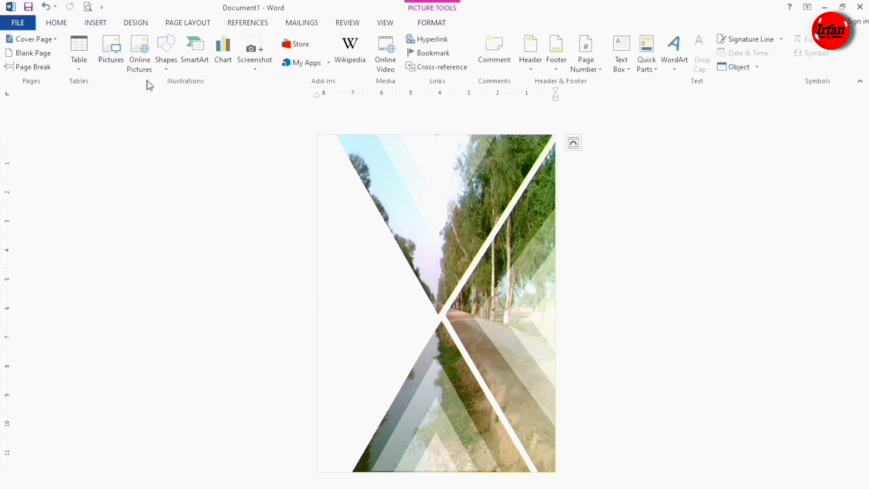
Draw a text box on the white left side and type 'Brief History'.
{"action": "left_click", "coordinate": [167, 73]}
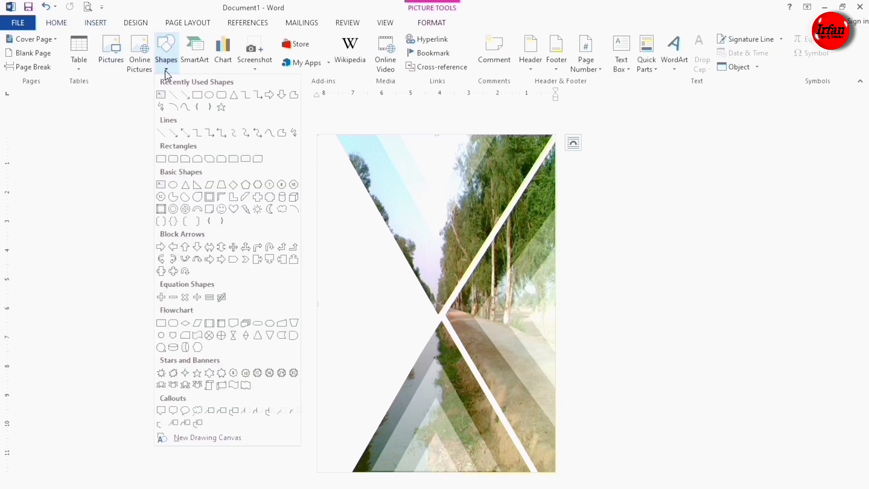
{"action": "left_click", "coordinate": [169, 95]}
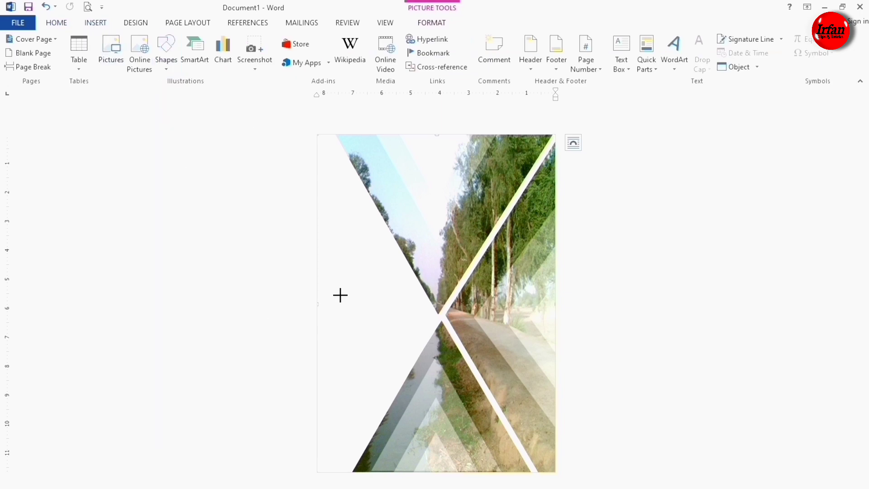
{"action": "left_click_drag", "start_coordinate": [340, 295], "coordinate": [350, 325]}
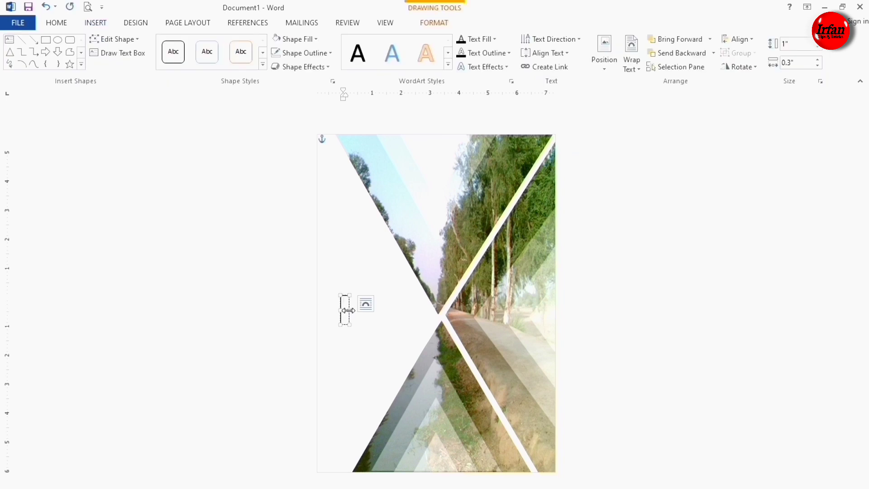
{"action": "type", "text": "Brief History"}
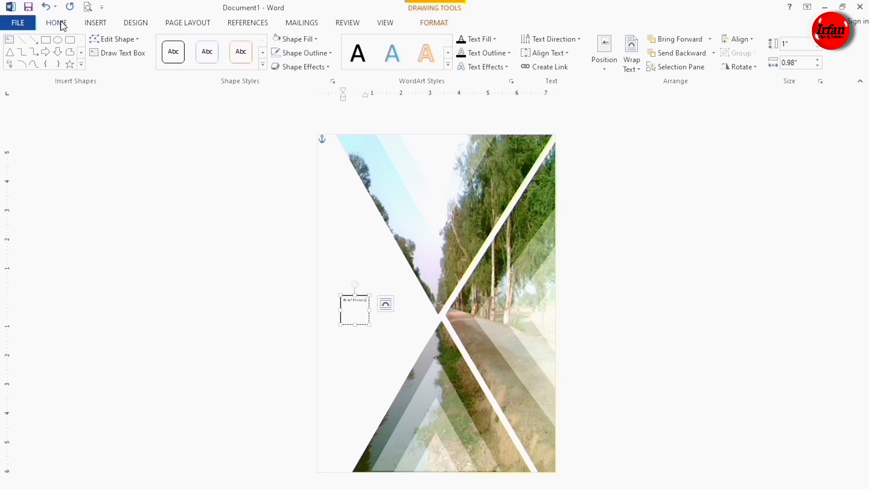
Make the title bold 36-pt Times New Roman and move it up and left.
{"action": "left_click", "coordinate": [369, 320]}
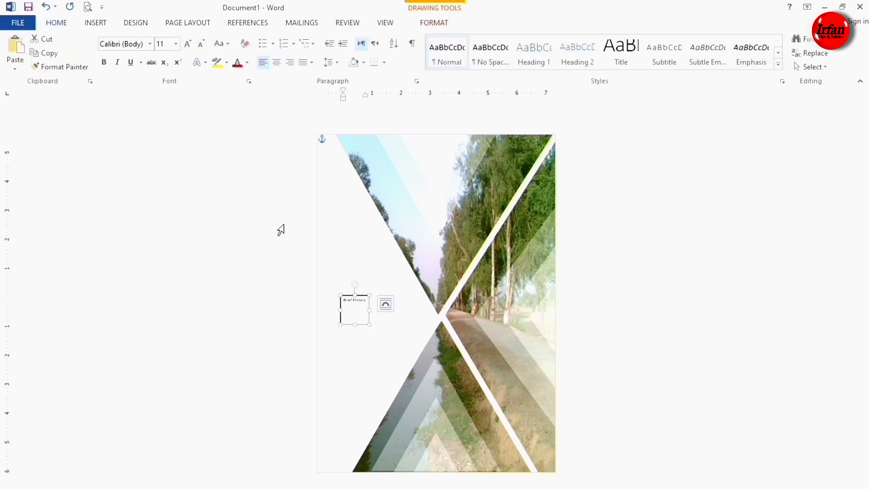
{"action": "left_click", "coordinate": [188, 44]}
{"action": "left_click", "coordinate": [188, 44]}
{"action": "left_click", "coordinate": [188, 43]}
{"action": "left_click", "coordinate": [188, 44]}
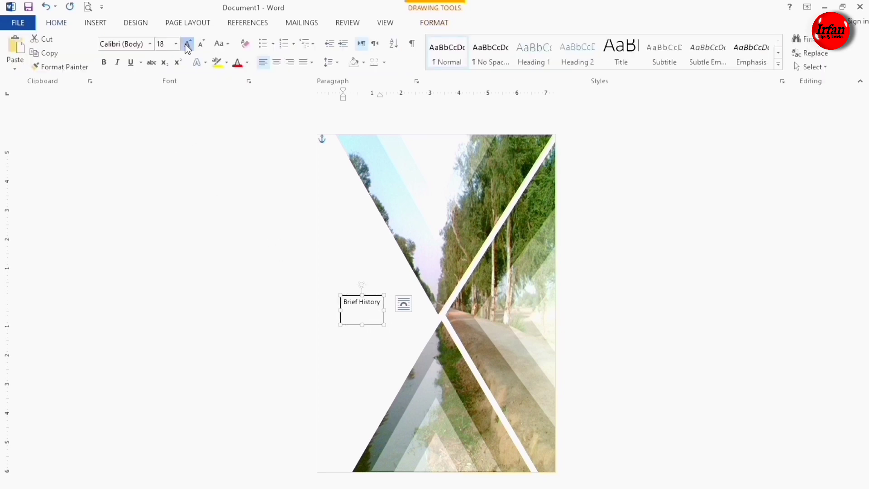
{"action": "left_click", "coordinate": [188, 44]}
{"action": "left_click", "coordinate": [187, 43]}
{"action": "left_click", "coordinate": [188, 44]}
{"action": "left_click", "coordinate": [187, 44]}
{"action": "left_click", "coordinate": [188, 44]}
{"action": "left_click", "coordinate": [104, 62]}
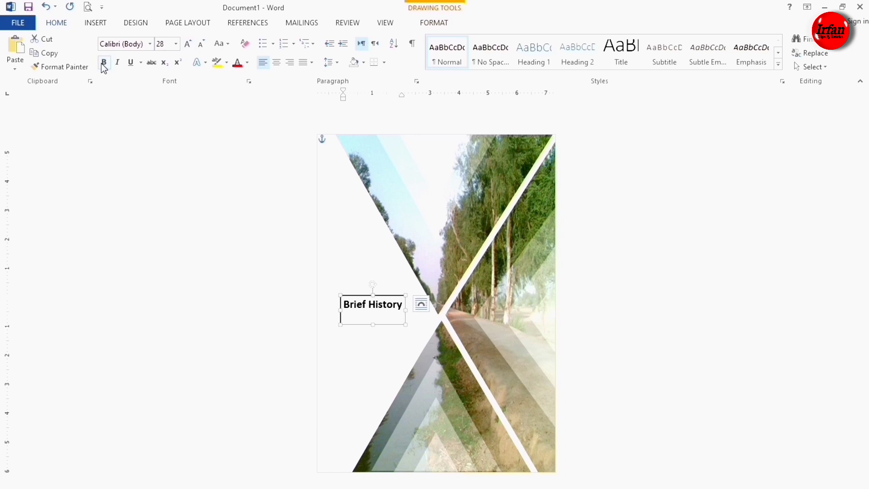
{"action": "left_click", "coordinate": [188, 44]}
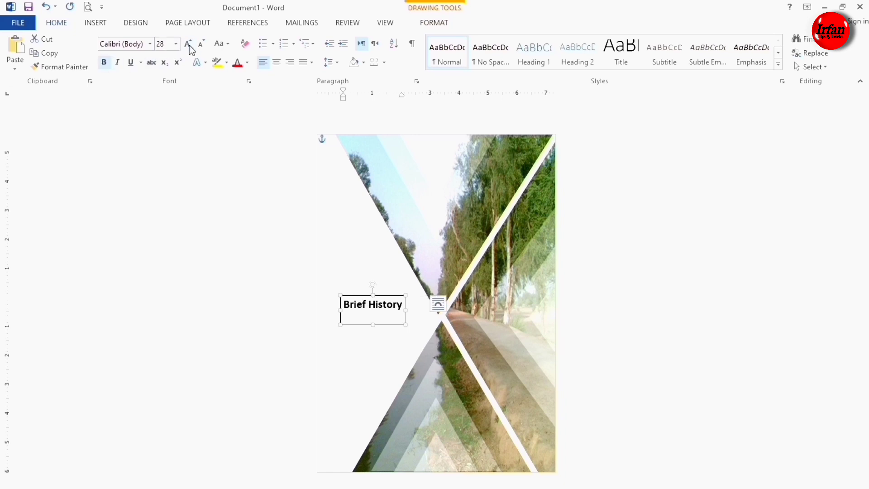
{"action": "left_click", "coordinate": [187, 44]}
{"action": "left_click", "coordinate": [189, 45]}
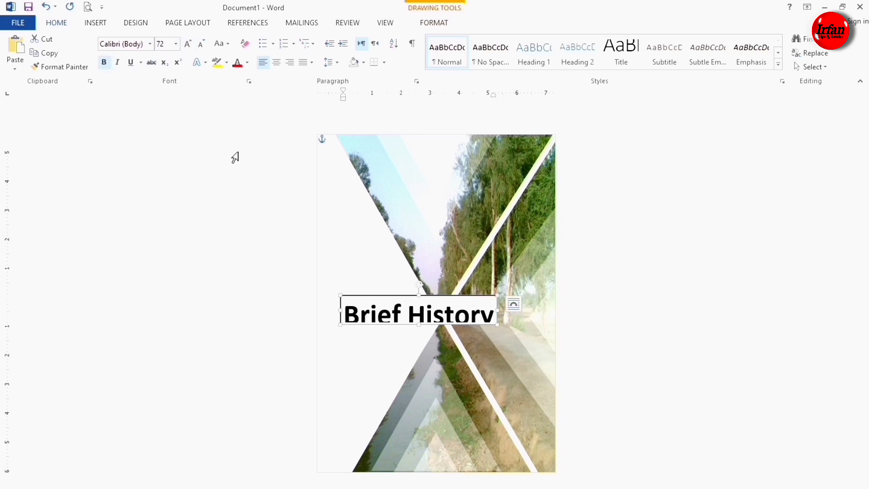
{"action": "left_click", "coordinate": [202, 45]}
{"action": "left_click", "coordinate": [202, 45]}
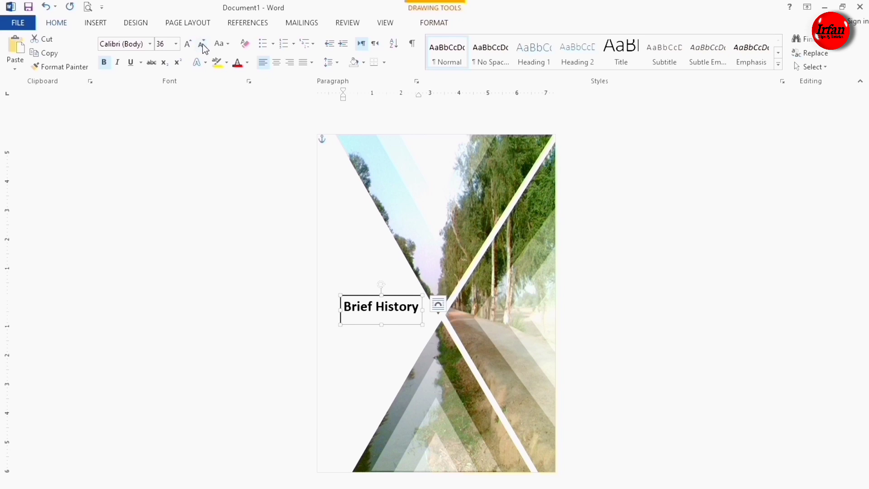
{"action": "left_click", "coordinate": [150, 44]}
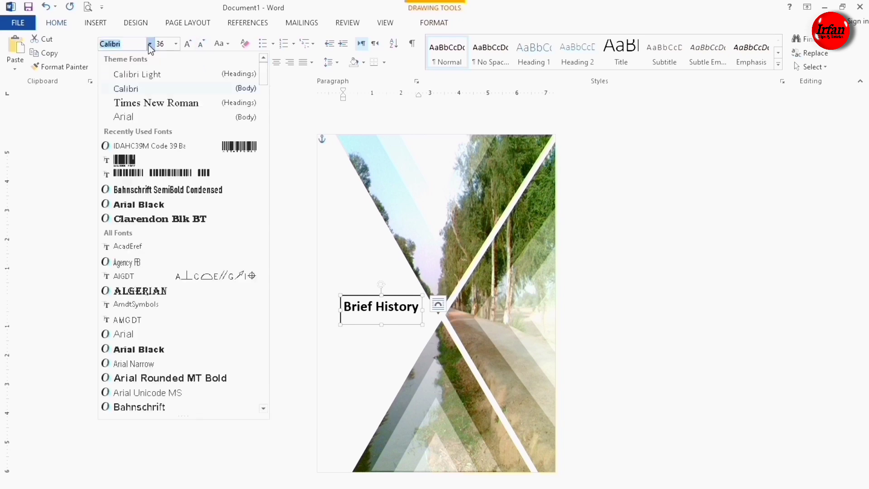
{"action": "left_click", "coordinate": [144, 104]}
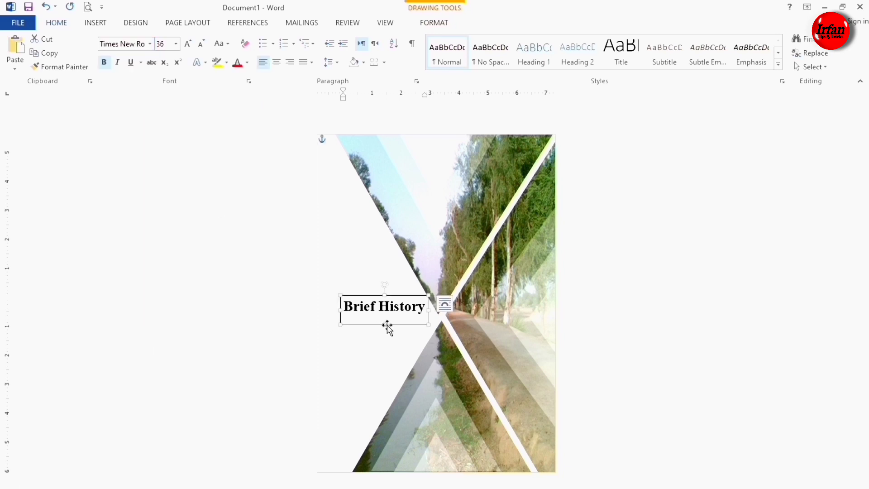
{"action": "left_click_drag", "start_coordinate": [378, 319], "coordinate": [367, 295]}
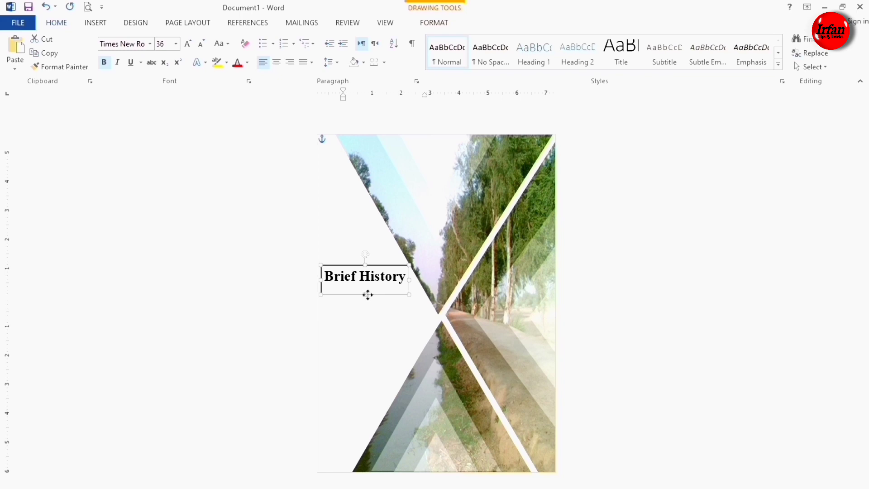
{"action": "left_click_drag", "start_coordinate": [368, 295], "coordinate": [369, 295]}
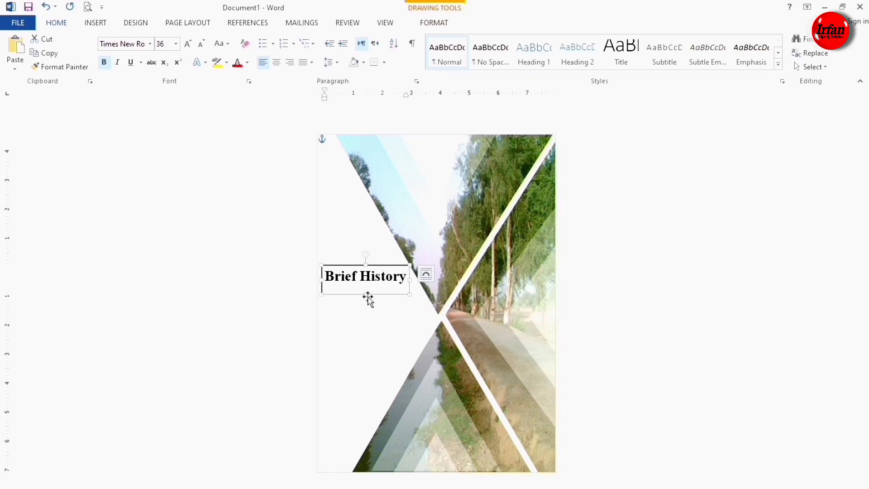
Set the Brief History text box outline to No Outline.
{"action": "triple_click", "coordinate": [208, 324]}
{"action": "left_click", "coordinate": [350, 345]}
{"action": "left_click", "coordinate": [360, 285]}
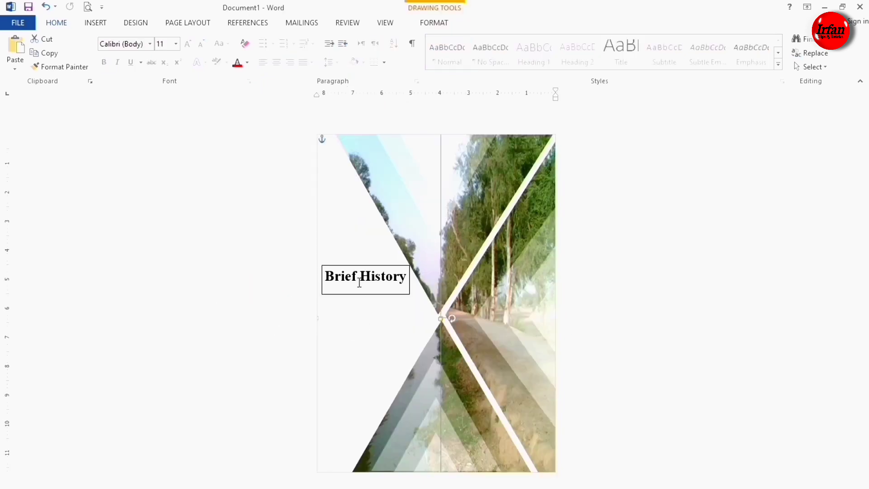
{"action": "left_click", "coordinate": [357, 296]}
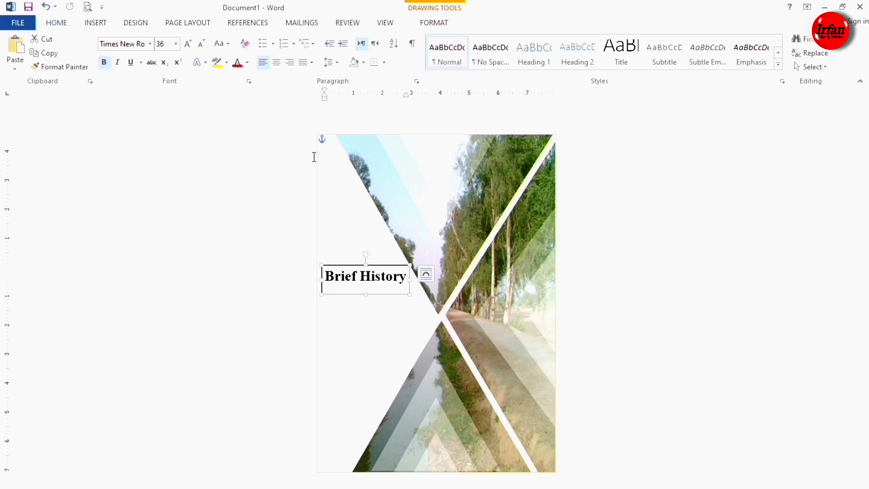
{"action": "left_click", "coordinate": [427, 26]}
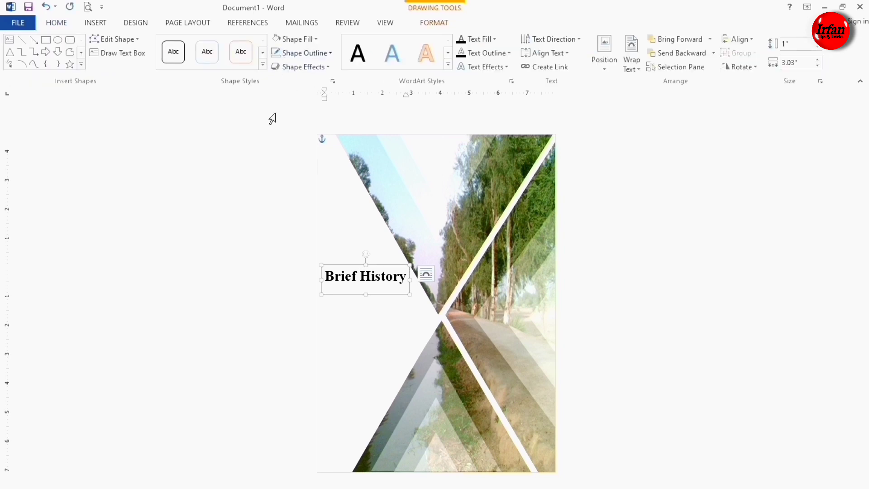
{"action": "triple_click", "coordinate": [258, 215]}
Lower the title box slightly and duplicate it with Ctrl+D.
{"action": "left_click", "coordinate": [358, 322]}
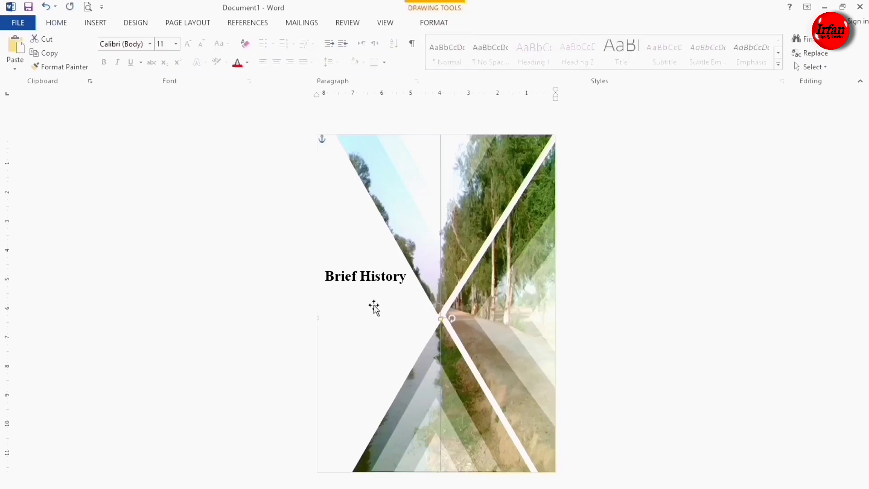
{"action": "left_click", "coordinate": [365, 277]}
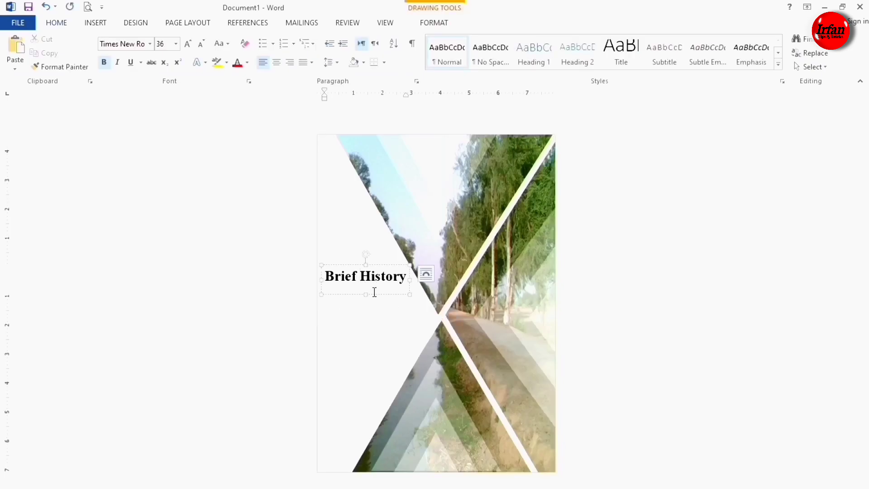
{"action": "left_click_drag", "start_coordinate": [373, 295], "coordinate": [375, 309]}
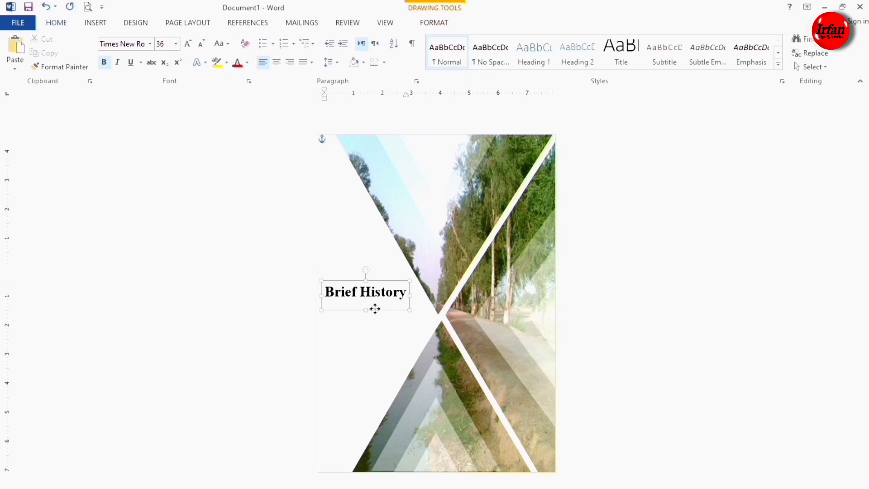
{"action": "key", "text": "ctrl+d"}
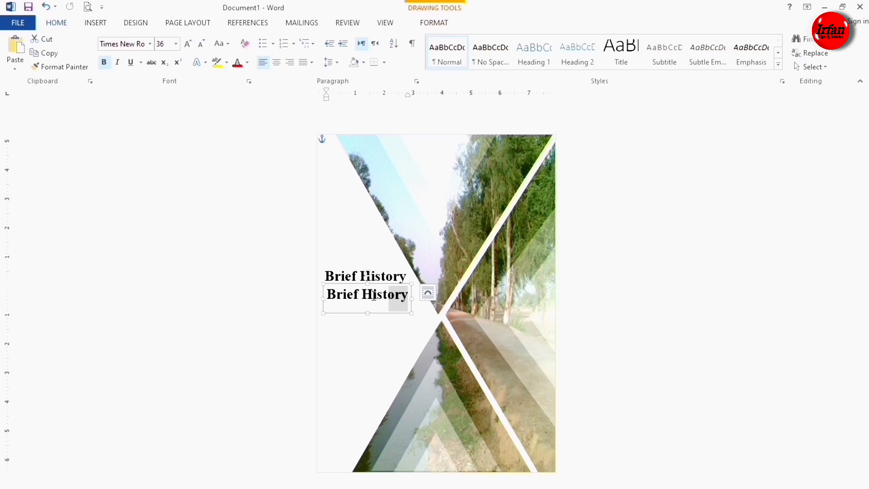
Replace the copied text with 'Hakra Canal', shrink it to 24 pt, and shorten the box.
{"action": "left_click_drag", "start_coordinate": [406, 298], "coordinate": [326, 304]}
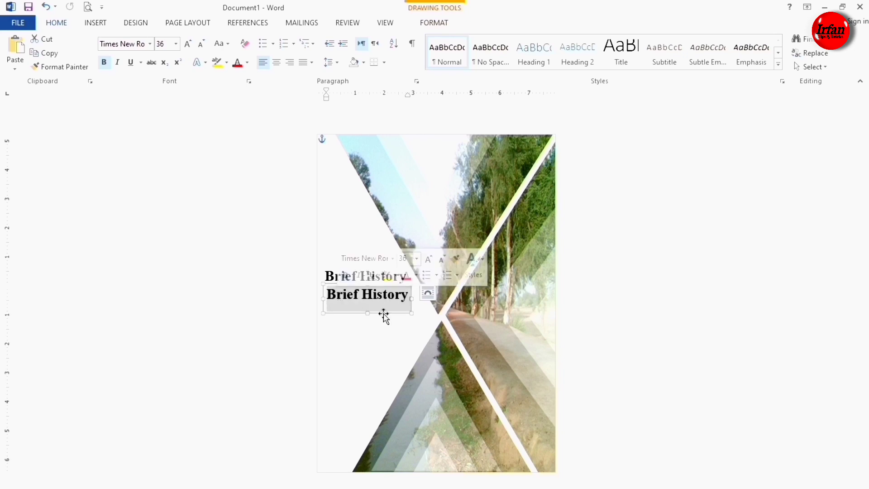
{"action": "type", "text": "Ha"}
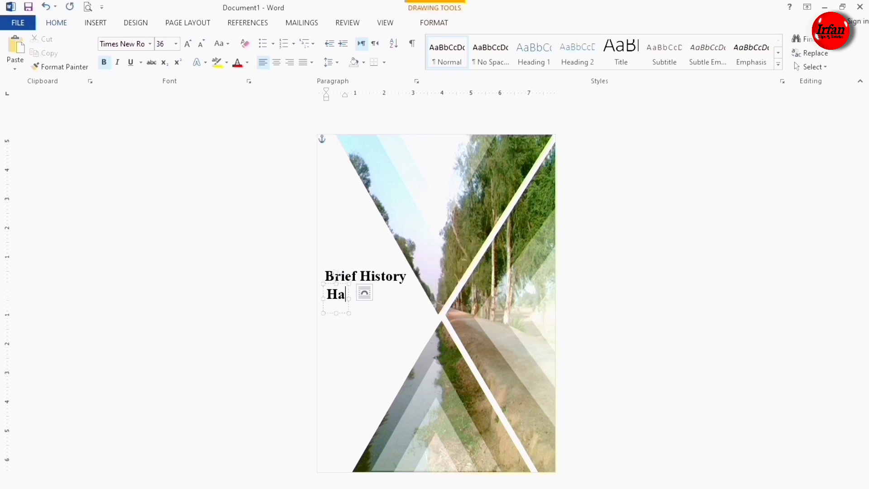
{"action": "type", "text": "kra"}
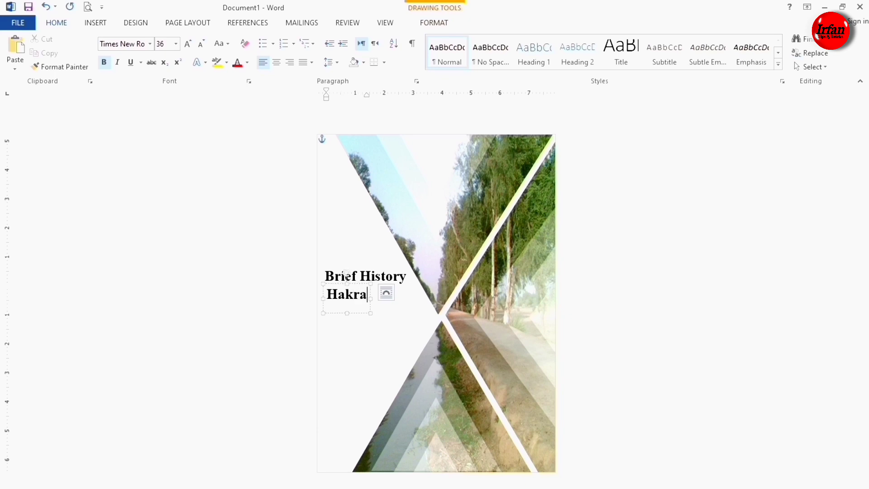
{"action": "type", "text": " Canal"}
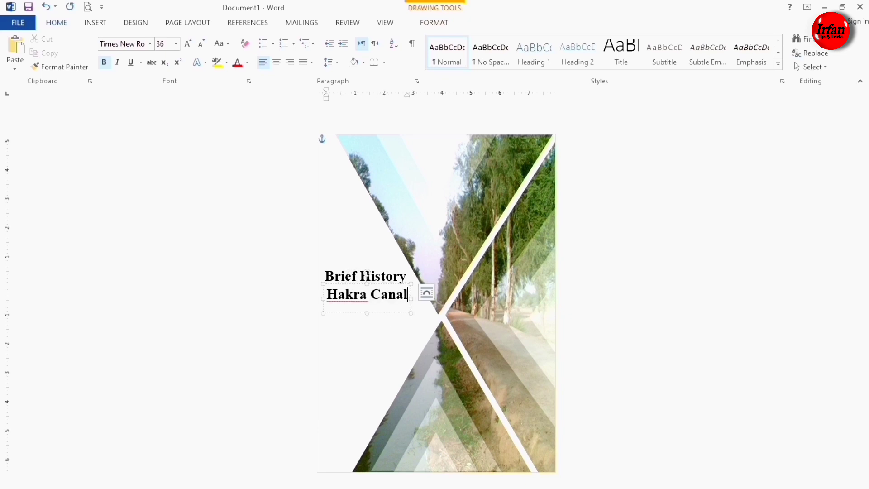
{"action": "left_click", "coordinate": [403, 313]}
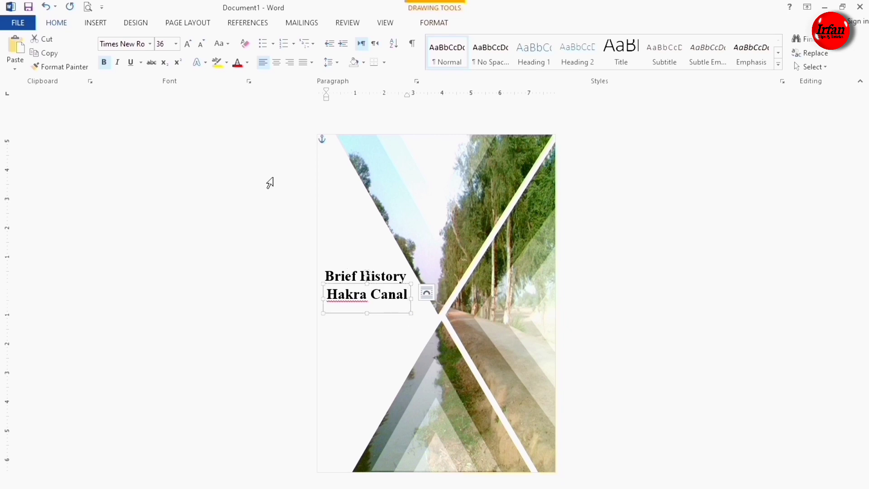
{"action": "left_click", "coordinate": [198, 45]}
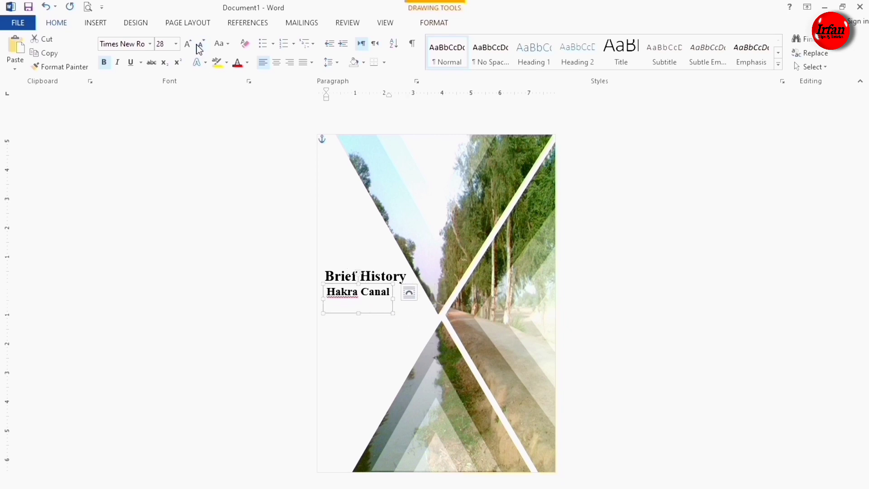
{"action": "left_click", "coordinate": [200, 45]}
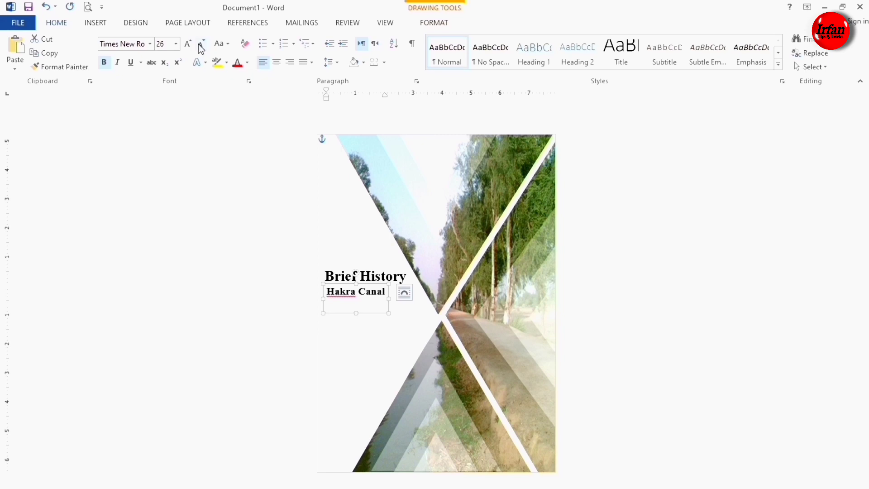
{"action": "left_click", "coordinate": [201, 46]}
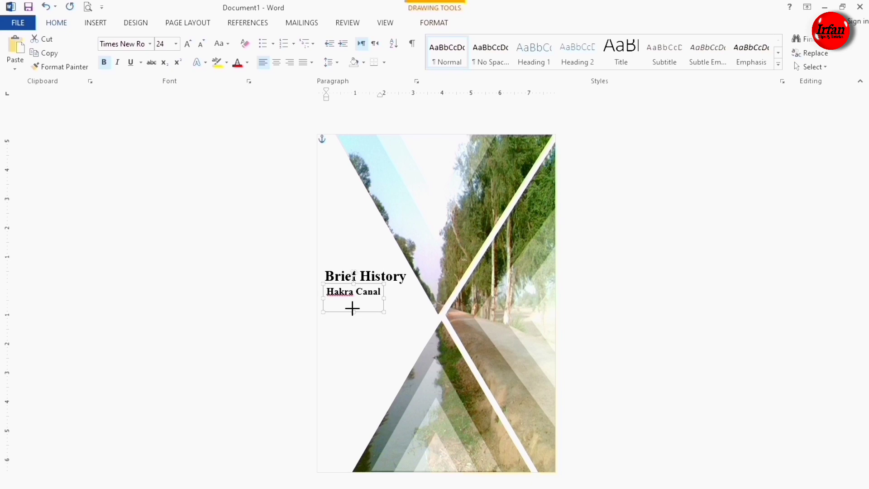
{"action": "mouse_move", "coordinate": [354, 314]}
{"action": "left_mouse_down"}
{"action": "mouse_move", "coordinate": [353, 301]}
{"action": "mouse_move", "coordinate": [364, 297]}
{"action": "left_mouse_up"}
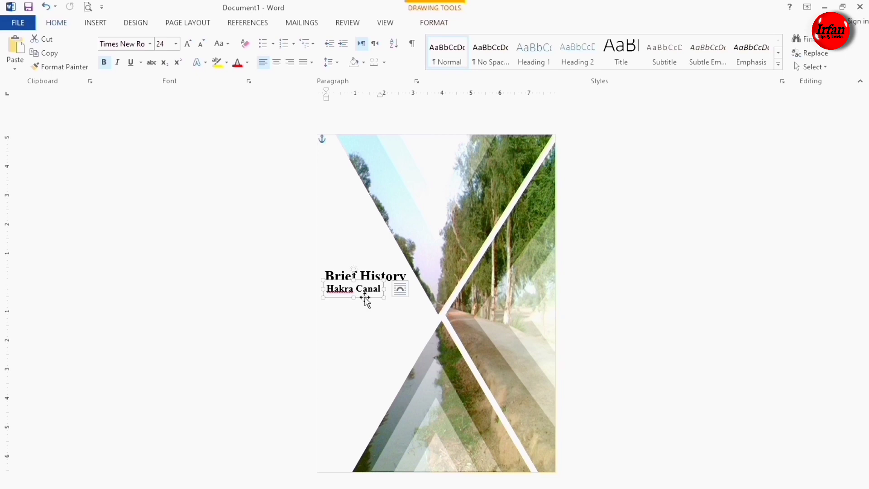
Set the Hakra Canal text box's Shape Fill to No Fill.
{"action": "left_click", "coordinate": [368, 292]}
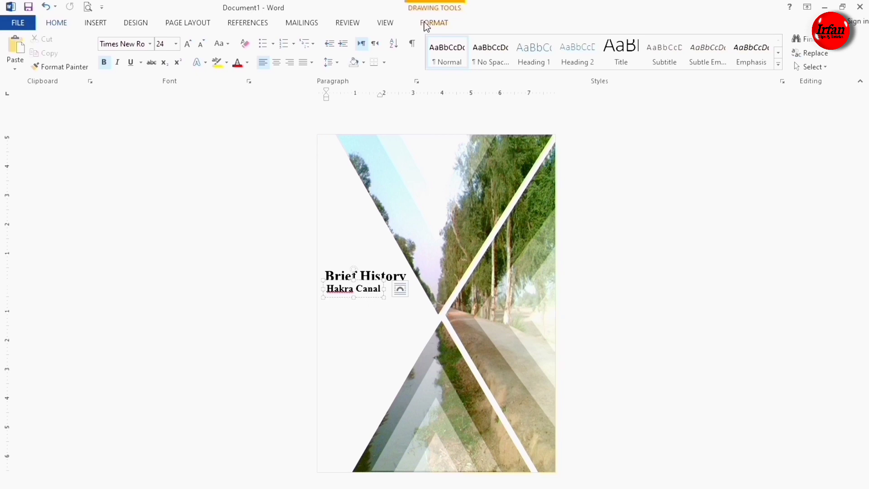
{"action": "scroll", "coordinate": [328, 49], "scroll_direction": "down", "scroll_amount": 8}
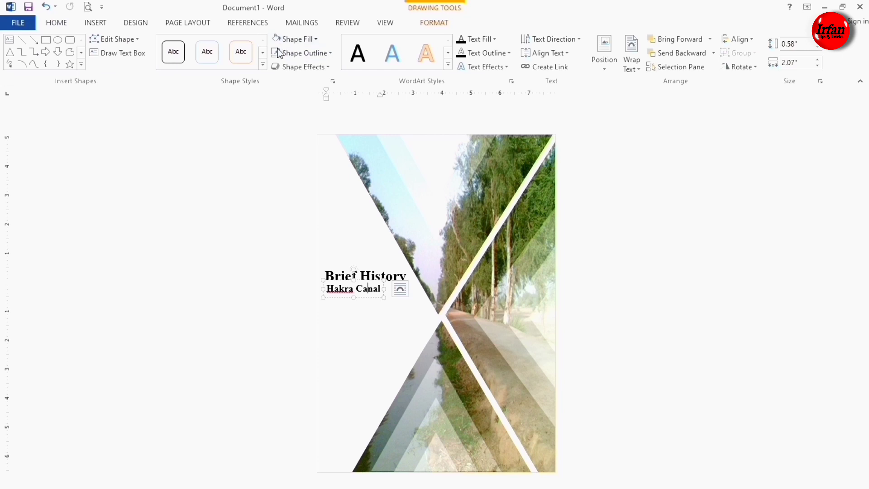
{"action": "left_click", "coordinate": [319, 40]}
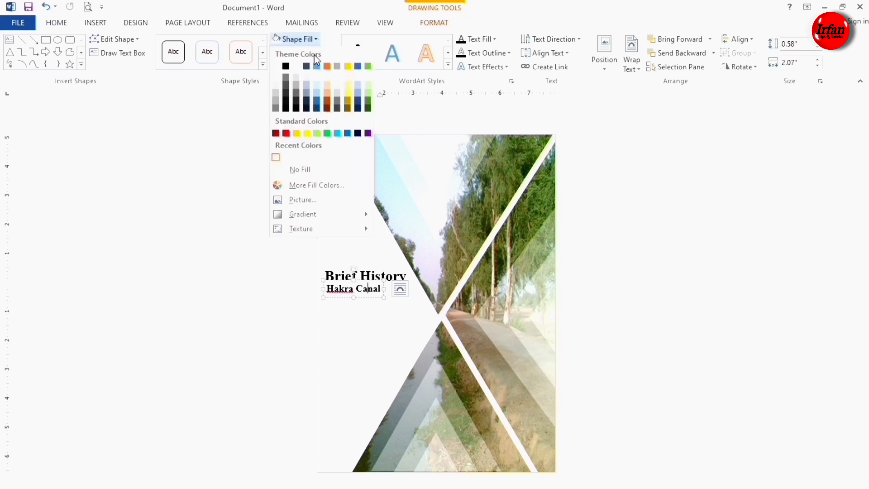
{"action": "left_click", "coordinate": [291, 170]}
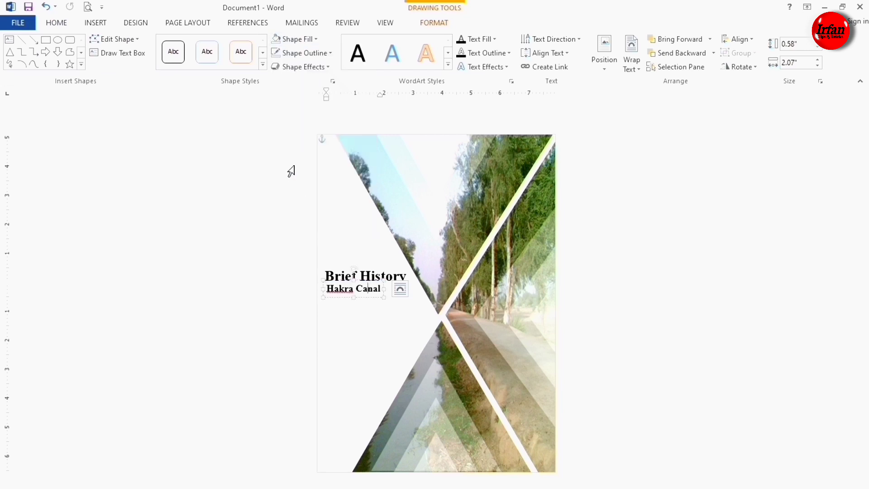
{"action": "left_click", "coordinate": [342, 266]}
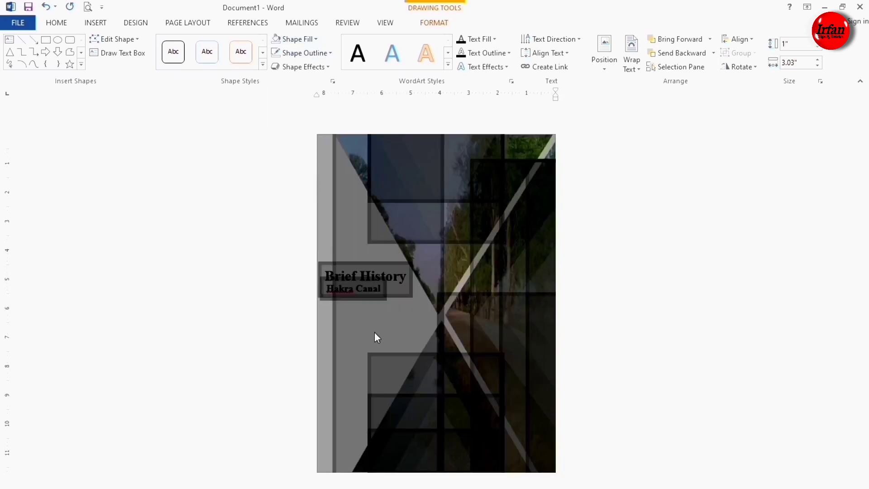
{"action": "left_click", "coordinate": [379, 318]}
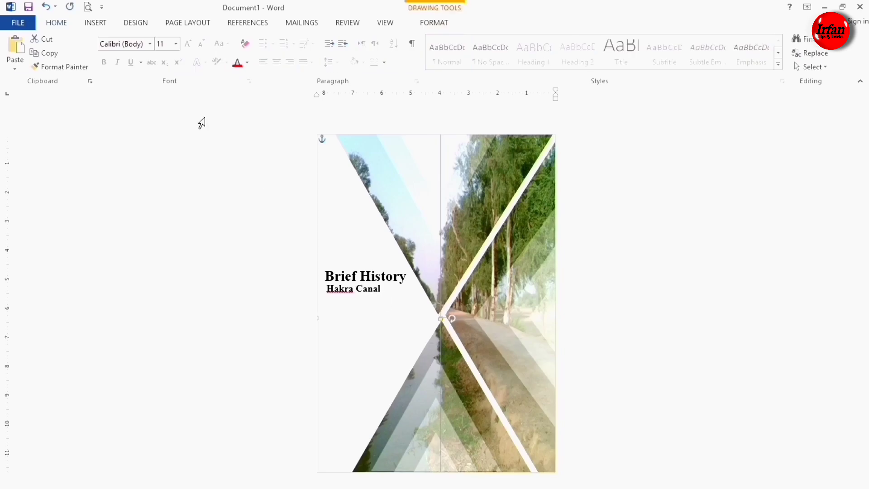
{"action": "left_click", "coordinate": [95, 23]}
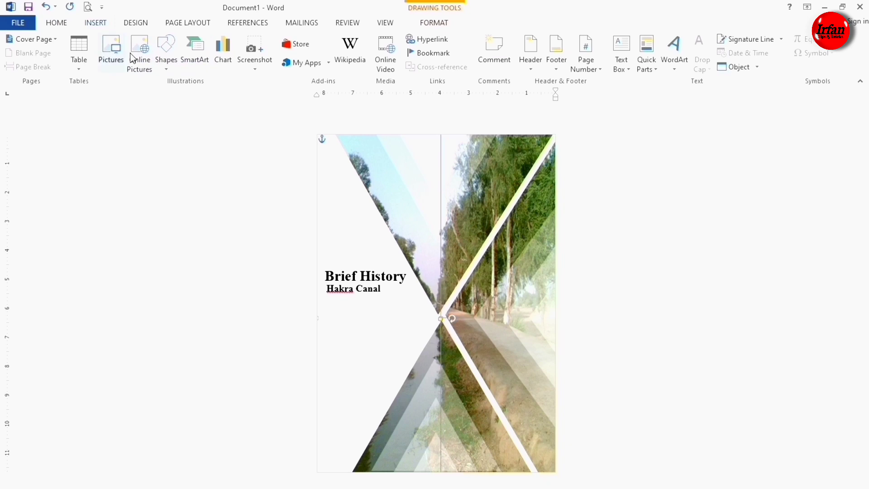
Draw a short, level horizontal line right under 'Hakra Canal'.
{"action": "left_click", "coordinate": [167, 52]}
{"action": "left_click", "coordinate": [174, 100]}
{"action": "left_click_drag", "start_coordinate": [367, 296], "coordinate": [397, 297]}
{"action": "left_click_drag", "start_coordinate": [329, 296], "coordinate": [398, 297]}
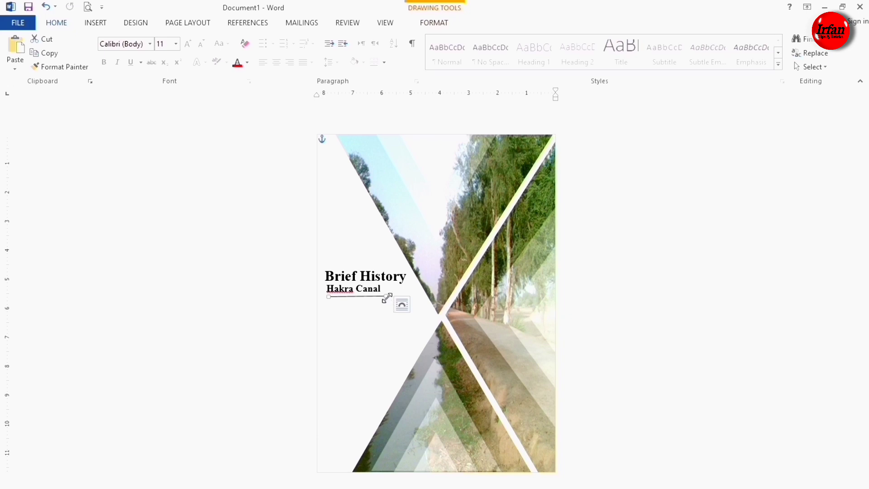
{"action": "mouse_move", "coordinate": [385, 296]}
{"action": "left_mouse_down"}
{"action": "mouse_move", "coordinate": [398, 299]}
{"action": "mouse_move", "coordinate": [390, 301]}
{"action": "left_mouse_up"}
{"action": "left_click_drag", "start_coordinate": [380, 298], "coordinate": [381, 297]}
{"action": "left_click", "coordinate": [288, 311]}
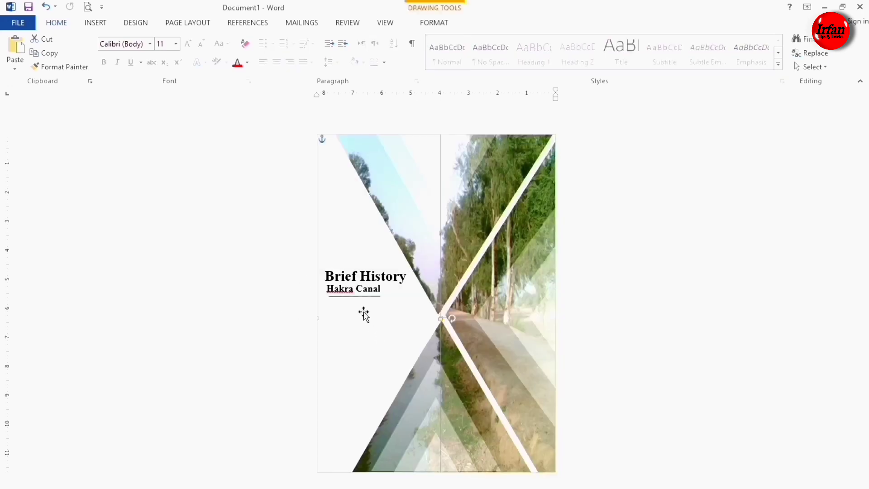
Move both title boxes together, then put the short line back directly under Hakra Canal.
{"action": "left_click", "coordinate": [361, 284]}
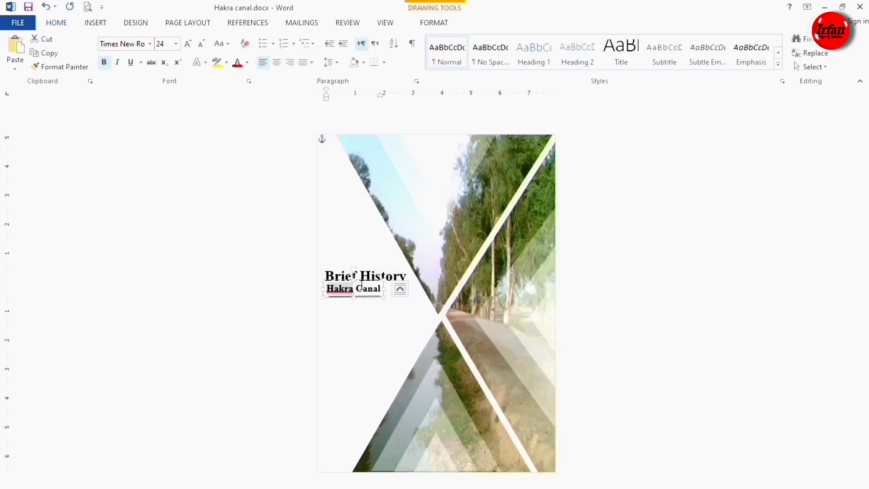
{"action": "left_click", "coordinate": [388, 273]}
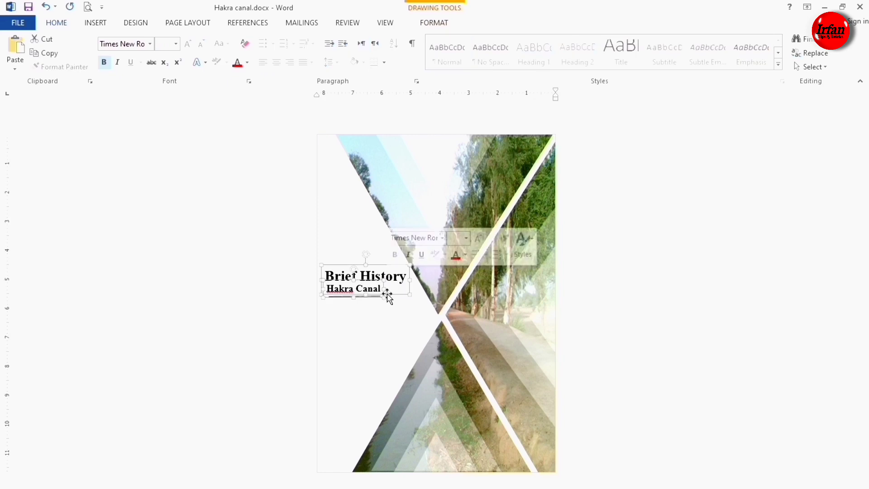
{"action": "left_click_drag", "start_coordinate": [387, 294], "coordinate": [376, 347]}
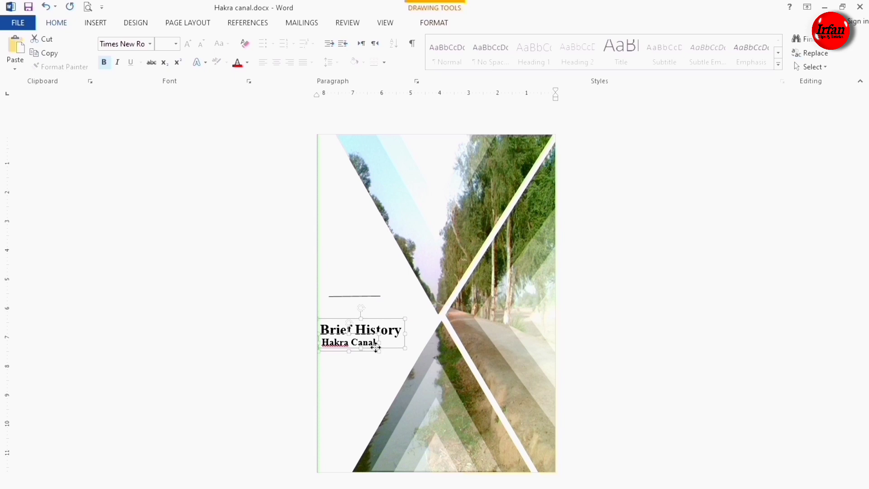
{"action": "left_click_drag", "start_coordinate": [356, 296], "coordinate": [351, 366]}
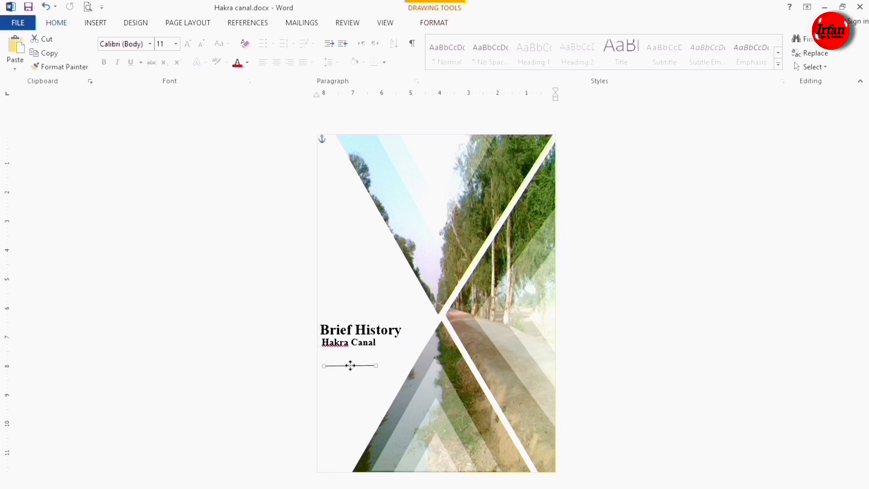
{"action": "left_click", "coordinate": [351, 330]}
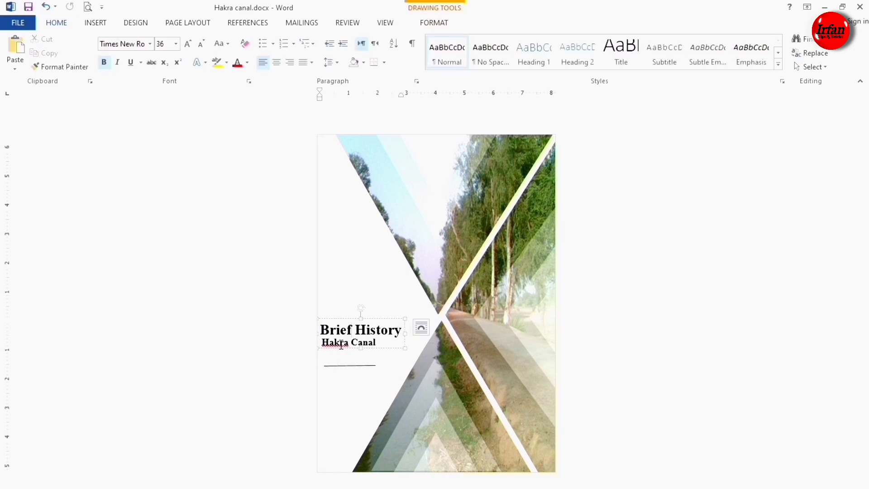
{"action": "left_click", "coordinate": [340, 345]}
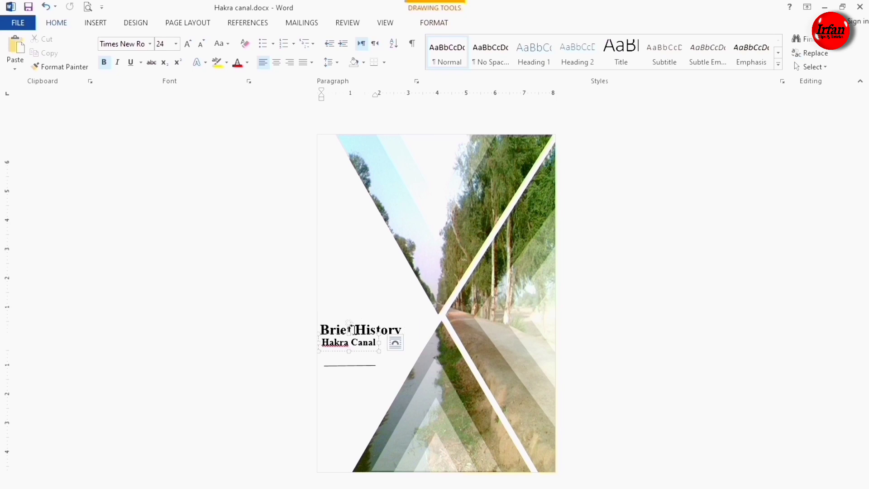
{"action": "key", "text": "Escape"}
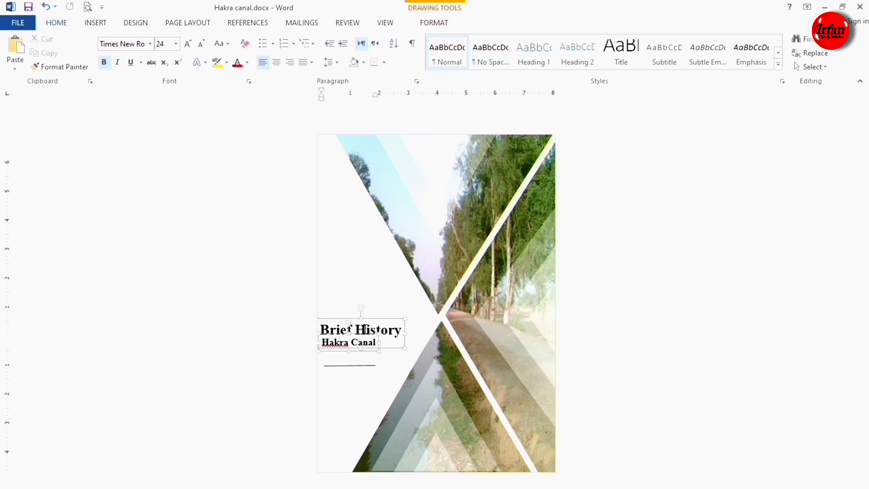
{"action": "left_click_drag", "start_coordinate": [384, 338], "coordinate": [396, 326]}
{"action": "left_click_drag", "start_coordinate": [357, 365], "coordinate": [365, 330]}
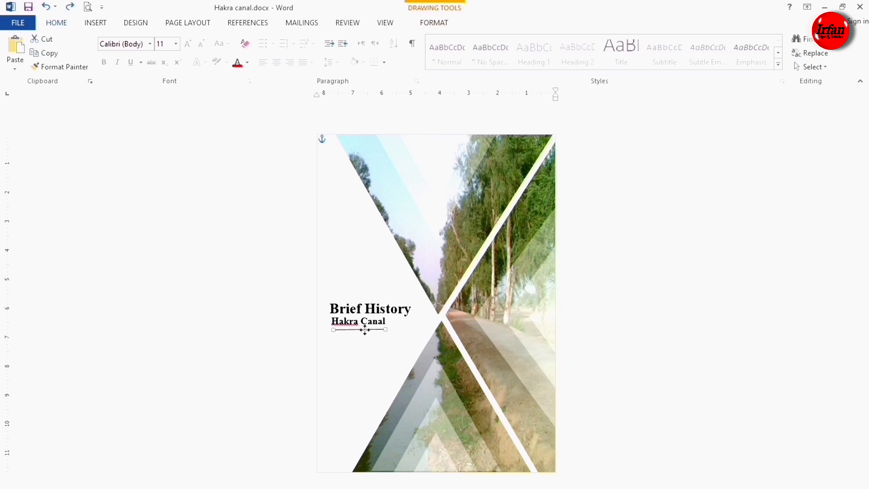
Draw a narrow text box for 'of', enlarge it to 80 pt, and make the box taller.
{"action": "left_click", "coordinate": [96, 23]}
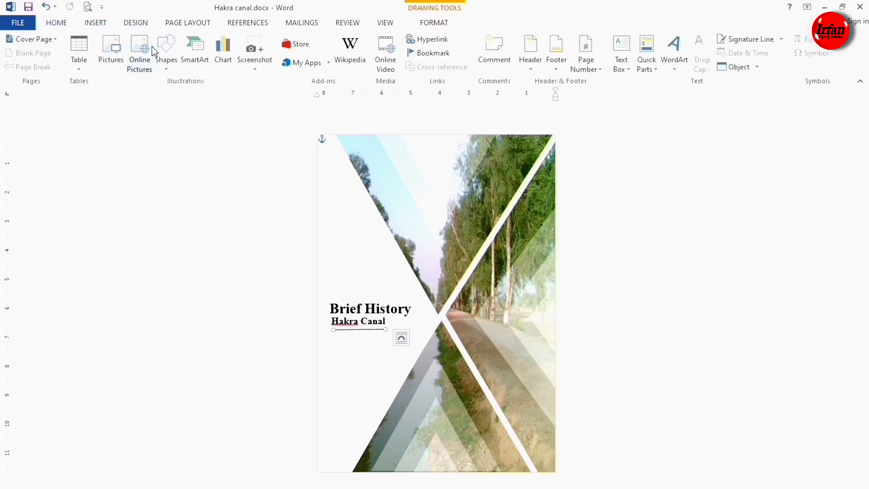
{"action": "left_click", "coordinate": [165, 52]}
{"action": "left_click", "coordinate": [162, 96]}
{"action": "mouse_move", "coordinate": [334, 365]}
{"action": "left_mouse_down"}
{"action": "mouse_move", "coordinate": [345, 395]}
{"action": "mouse_move", "coordinate": [347, 379]}
{"action": "left_mouse_up"}
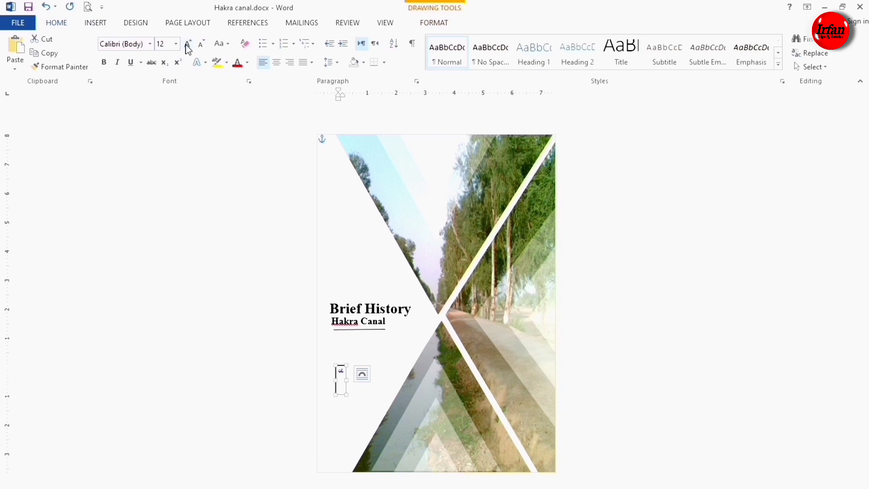
{"action": "left_click", "coordinate": [188, 44]}
{"action": "left_click", "coordinate": [188, 44]}
{"action": "left_click", "coordinate": [187, 43]}
{"action": "left_click", "coordinate": [188, 44]}
{"action": "left_click", "coordinate": [188, 44]}
{"action": "left_click", "coordinate": [188, 44]}
{"action": "left_click", "coordinate": [187, 44]}
{"action": "left_click", "coordinate": [188, 44]}
{"action": "left_click", "coordinate": [188, 44]}
{"action": "left_click", "coordinate": [188, 44]}
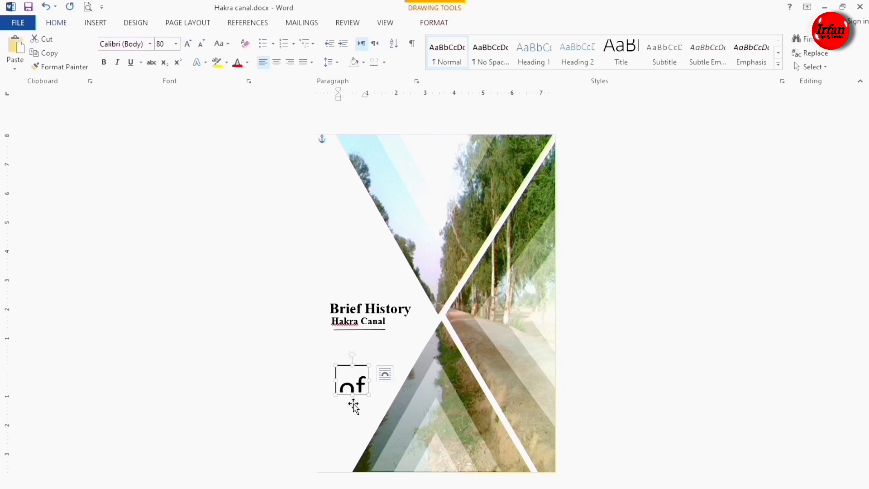
{"action": "mouse_move", "coordinate": [369, 395]}
{"action": "left_mouse_down"}
{"action": "mouse_move", "coordinate": [368, 430]}
{"action": "mouse_move", "coordinate": [382, 446]}
{"action": "left_mouse_up"}
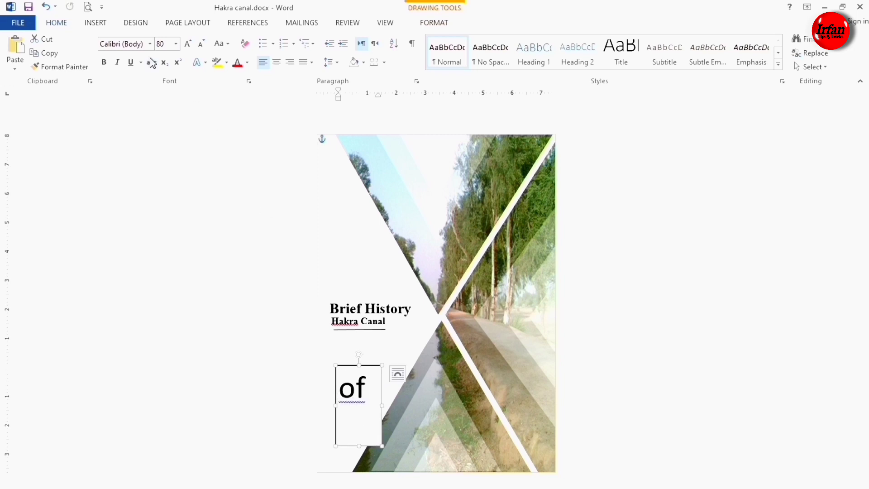
Set 'of' in Edwardian Script with no fill, right of Brief History near the X crossing.
{"action": "left_click", "coordinate": [150, 44]}
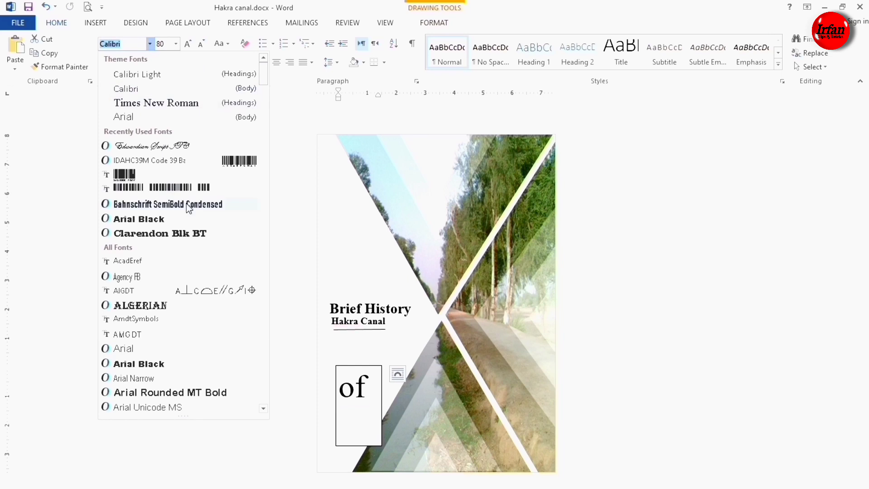
{"action": "left_click", "coordinate": [170, 148]}
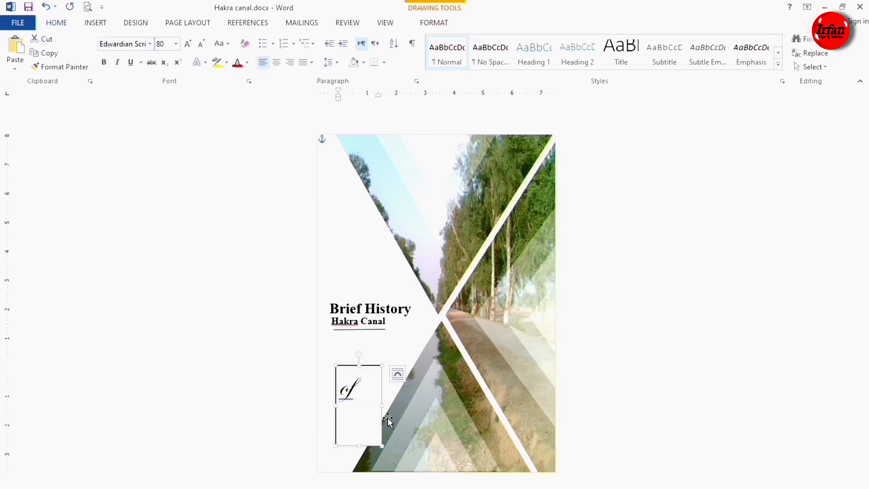
{"action": "left_click_drag", "start_coordinate": [380, 427], "coordinate": [433, 346]}
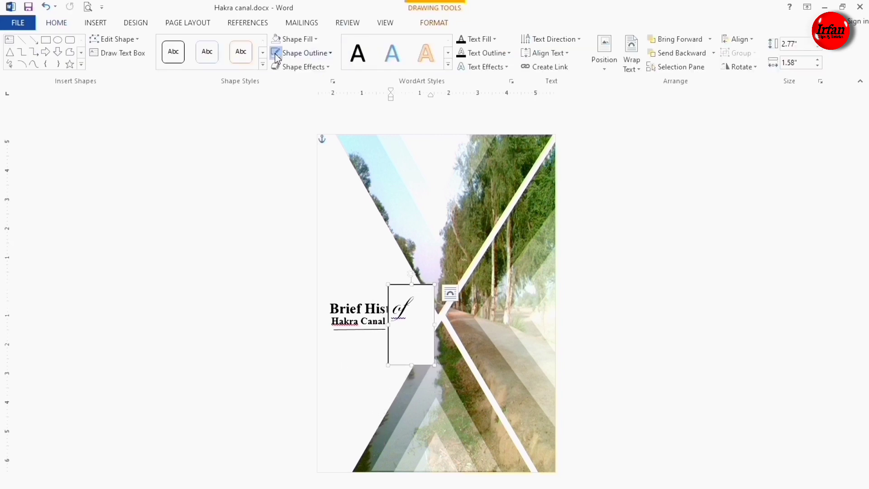
{"action": "left_click", "coordinate": [277, 41]}
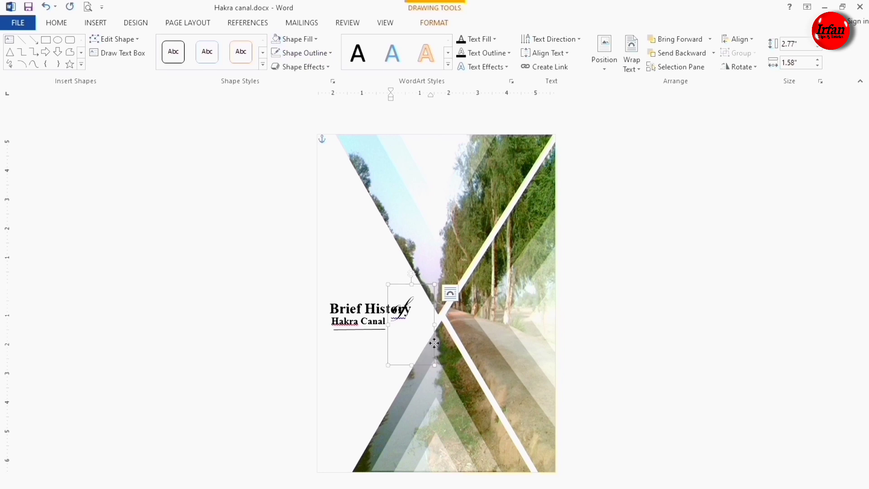
{"action": "left_click_drag", "start_coordinate": [433, 343], "coordinate": [442, 354]}
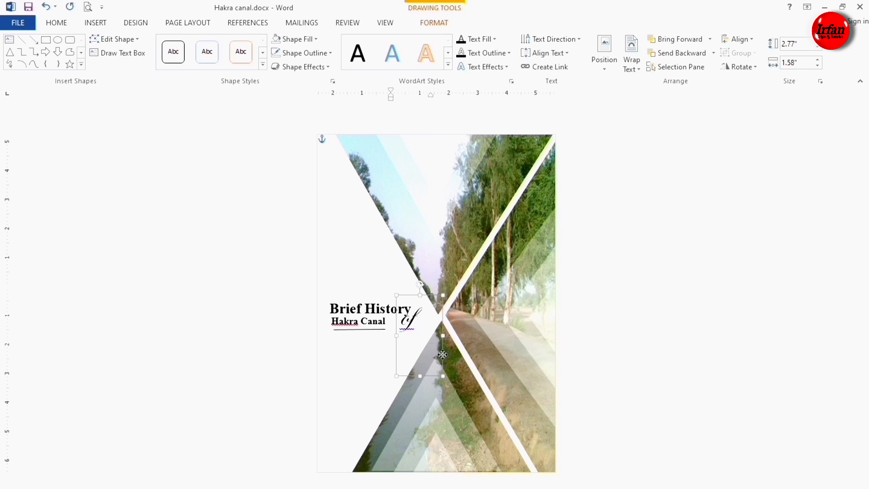
{"action": "left_click_drag", "start_coordinate": [442, 355], "coordinate": [446, 354]}
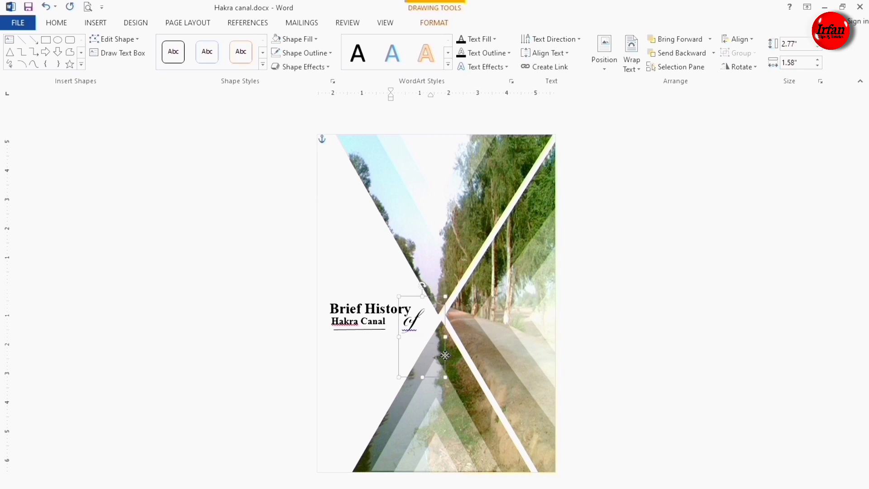
{"action": "key", "text": "Tab"}
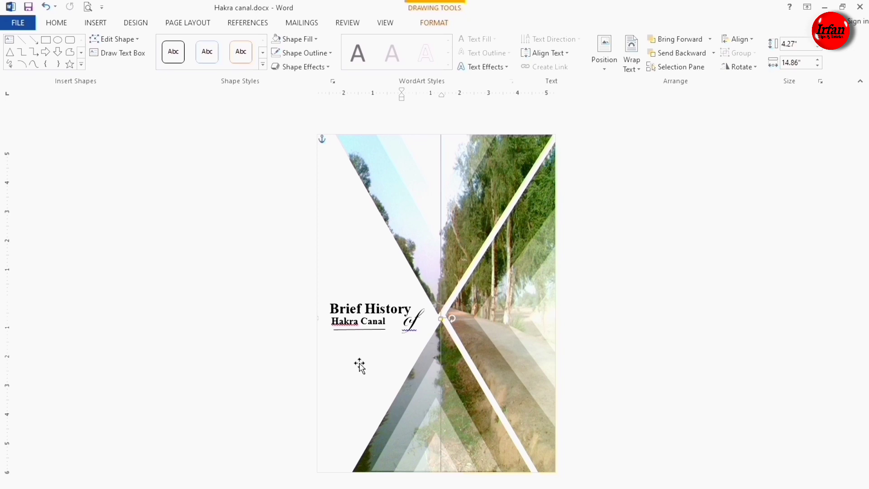
Ignore the spelling flags on 'Hakra' and 'of'.
{"action": "left_click", "coordinate": [344, 322]}
{"action": "right_click", "coordinate": [344, 322]}
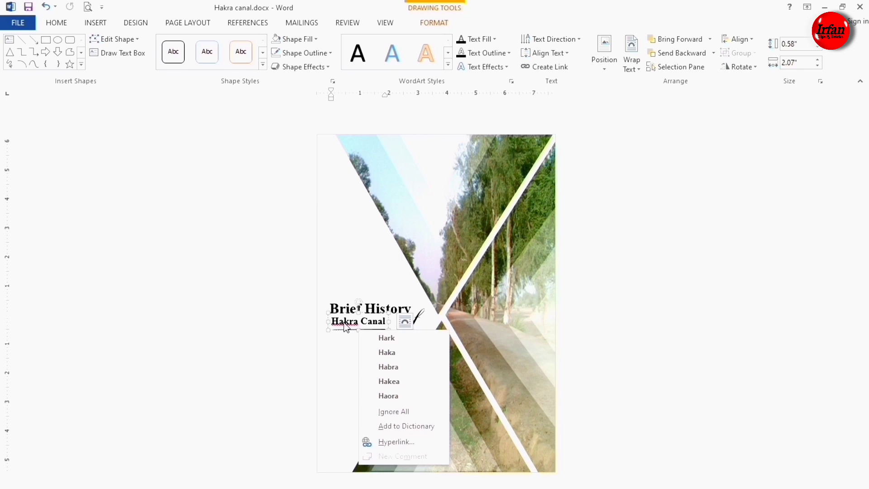
{"action": "left_click", "coordinate": [394, 412]}
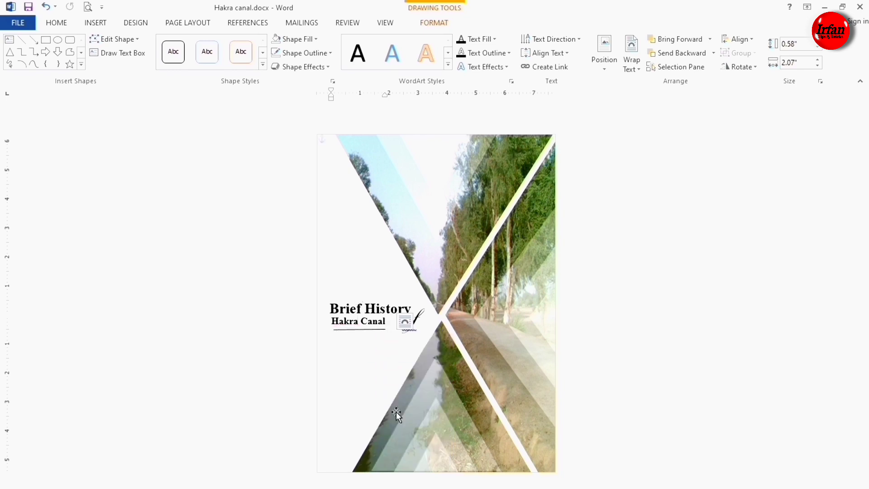
{"action": "left_click", "coordinate": [416, 333]}
{"action": "right_click", "coordinate": [413, 331]}
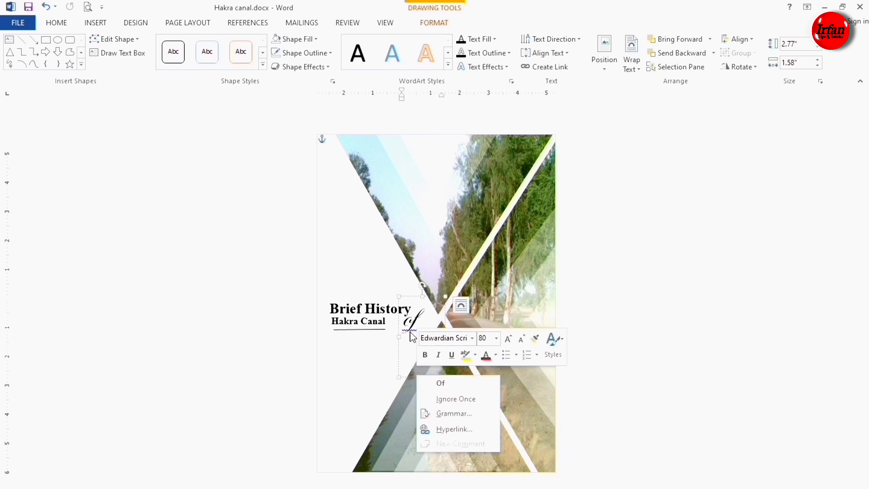
{"action": "left_click", "coordinate": [438, 402]}
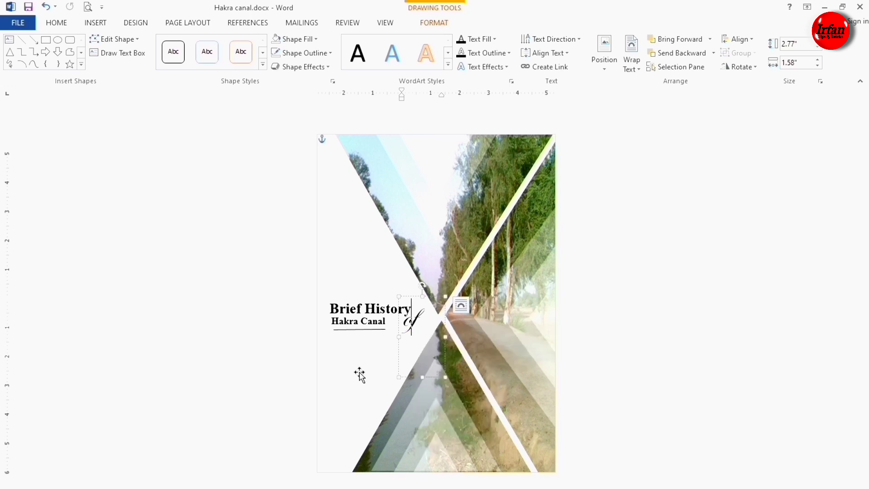
{"action": "left_click", "coordinate": [354, 375]}
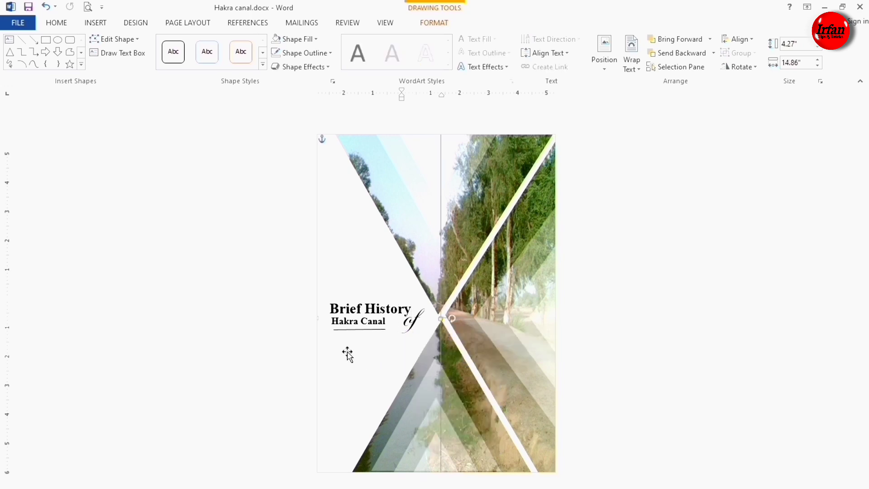
{"action": "left_click", "coordinate": [343, 322]}
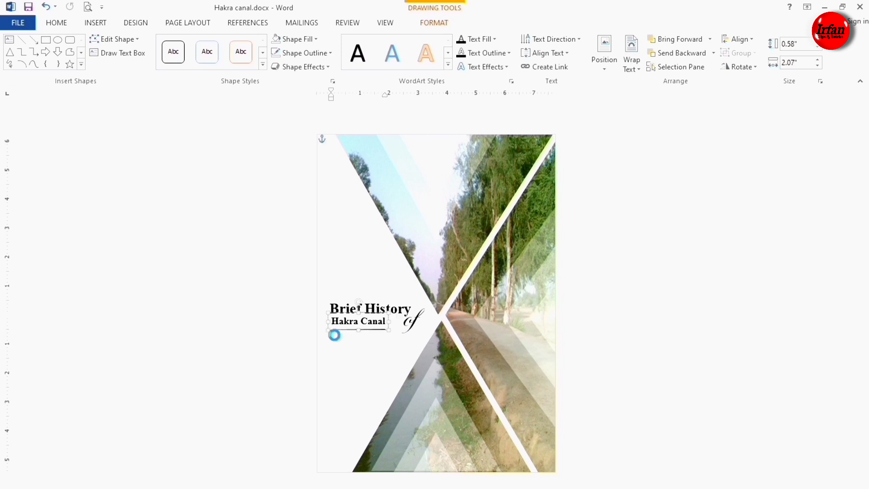
Copy the Hakra Canal box below and type 'Canal Circle Bahawalnagar,' / 'Irrigation Zone Bahawalpur.' on two lines.
{"action": "left_click_drag", "start_coordinate": [335, 329], "coordinate": [335, 347]}
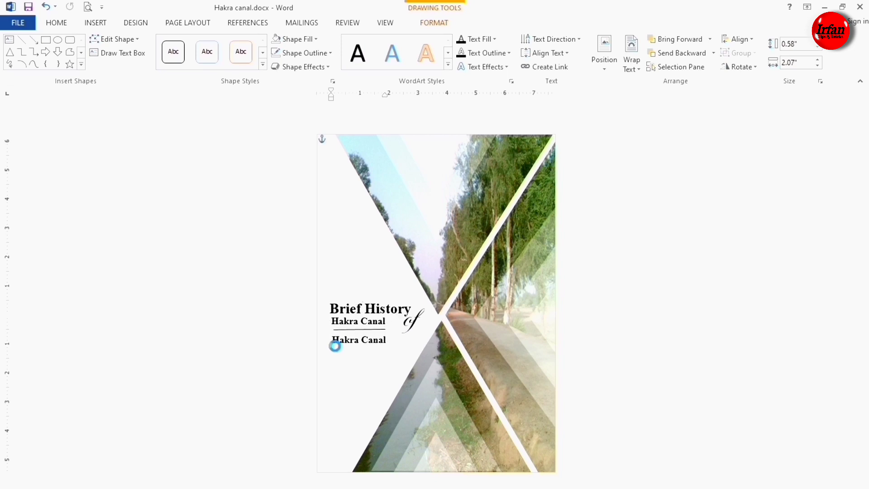
{"action": "left_click_drag", "start_coordinate": [335, 346], "coordinate": [335, 358]}
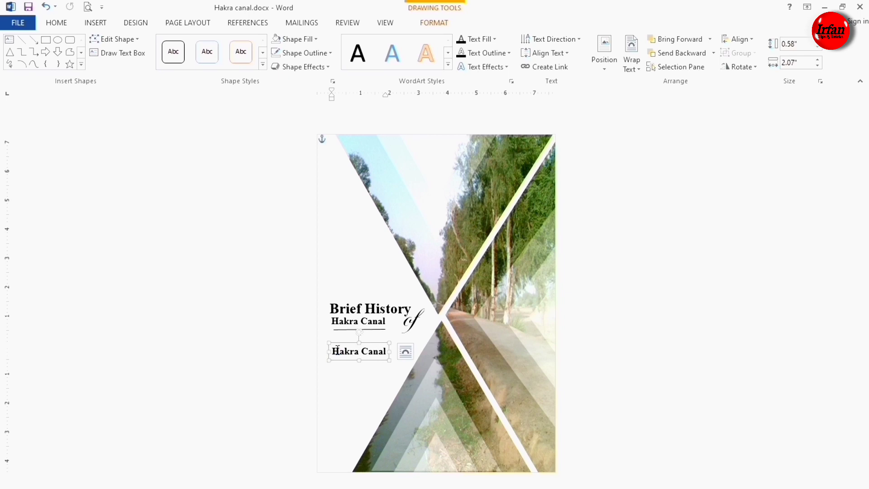
{"action": "left_click_drag", "start_coordinate": [333, 351], "coordinate": [390, 352]}
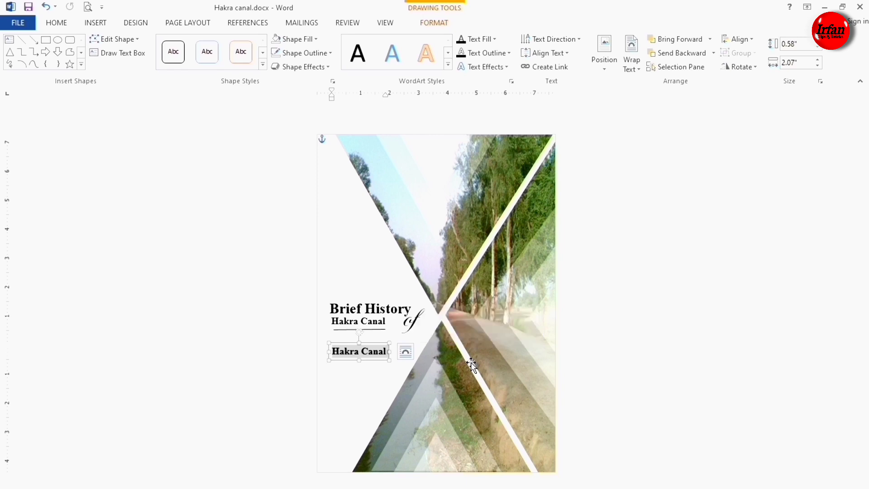
{"action": "type", "text": "Canal "}
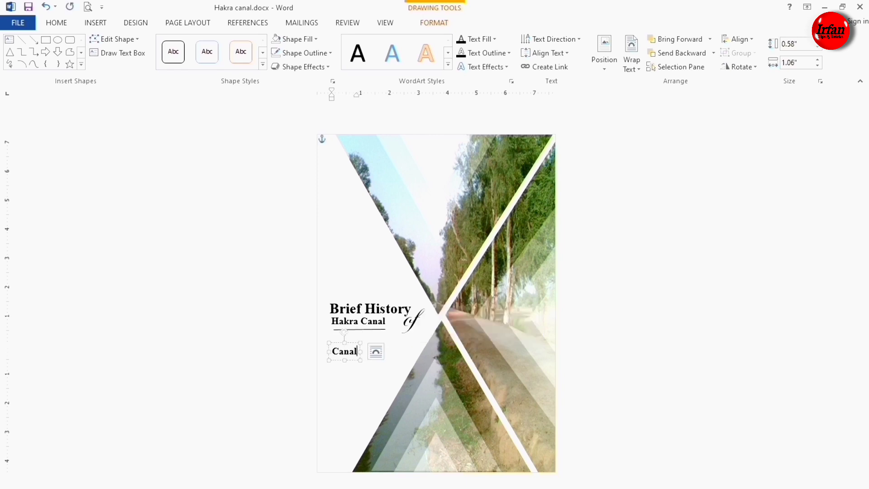
{"action": "type", "text": "Cir"}
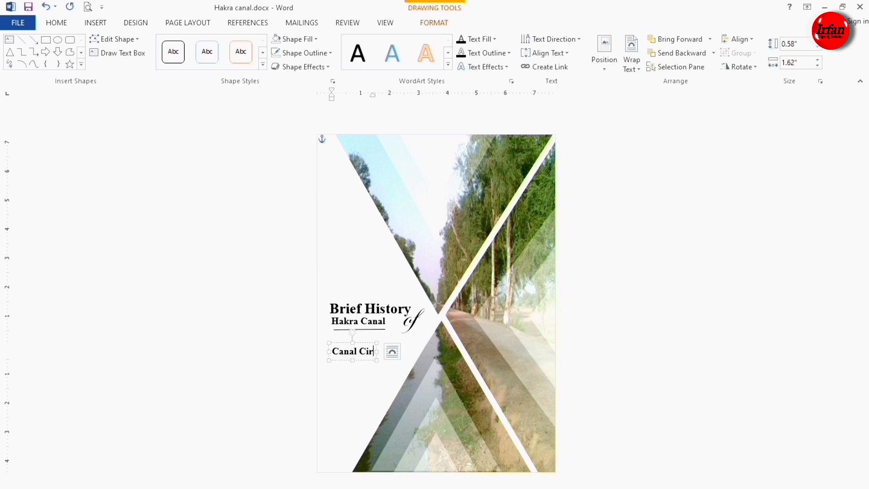
{"action": "type", "text": "cle"}
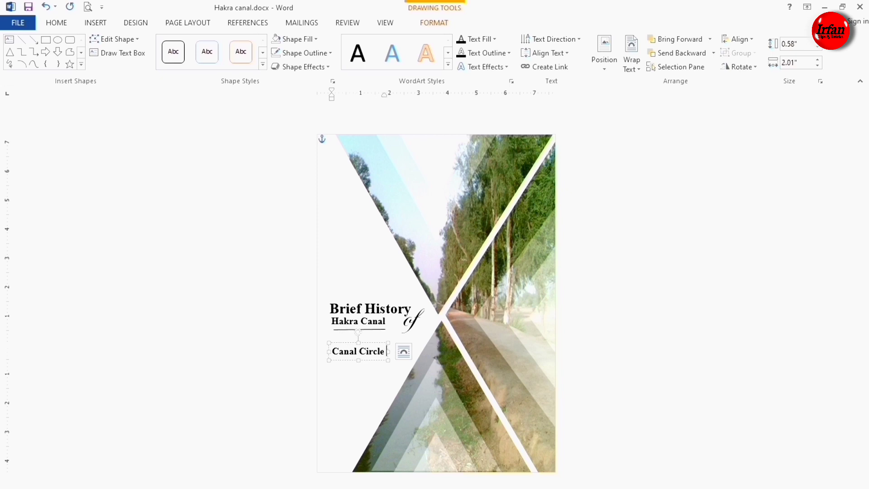
{"action": "type", "text": " B"}
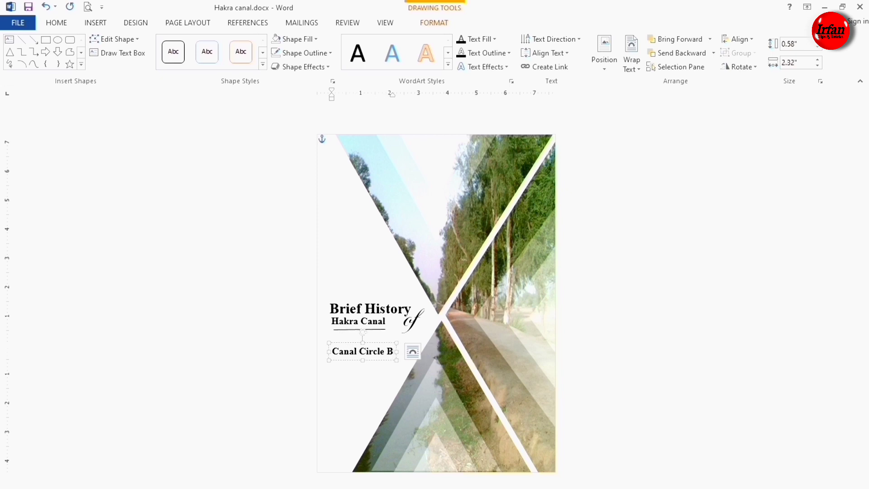
{"action": "type", "text": "ahawaln"}
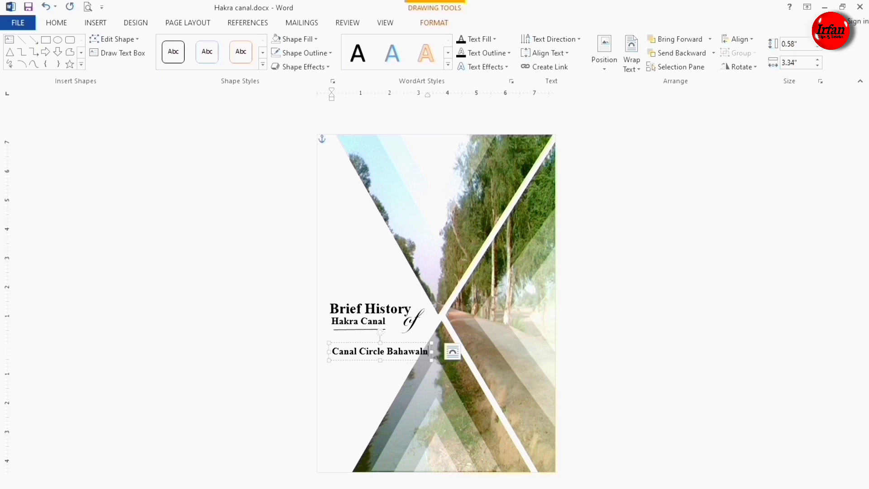
{"action": "type", "text": "agar"}
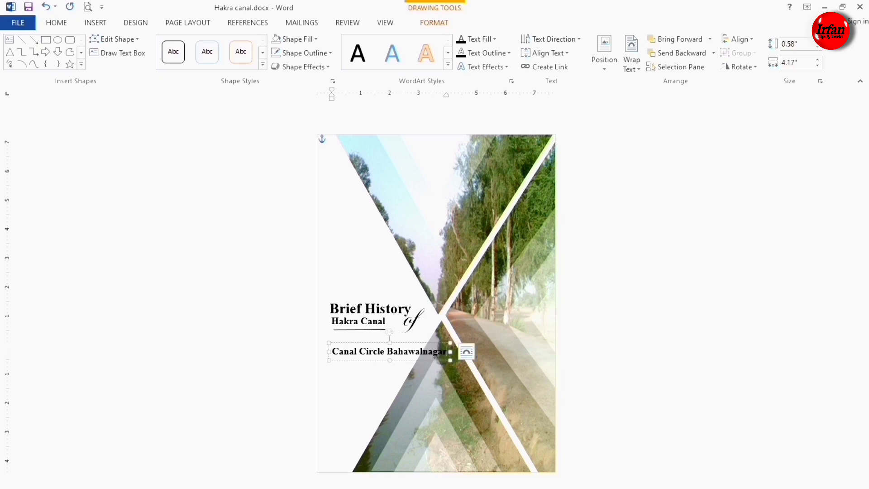
{"action": "type", "text": ","}
{"action": "key", "text": "Return"}
{"action": "type", "text": "Irri"}
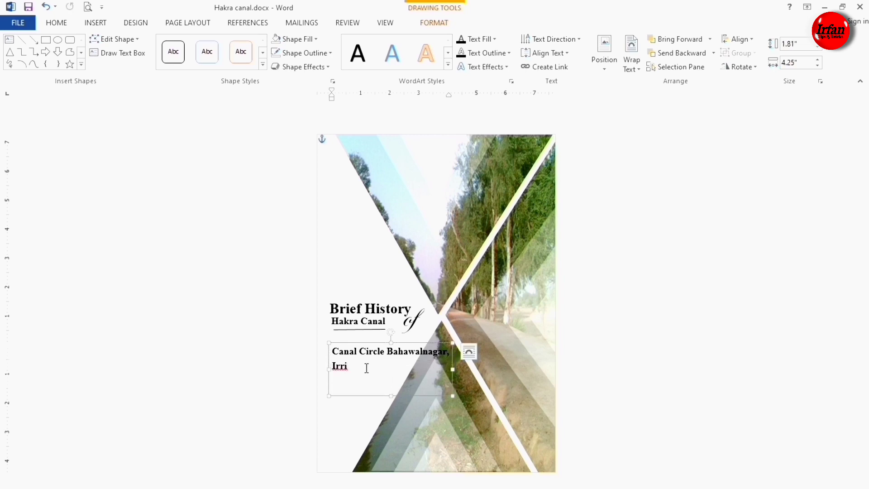
{"action": "type", "text": "gation "}
{"action": "type", "text": "Zo"}
{"action": "type", "text": "ne Bah"}
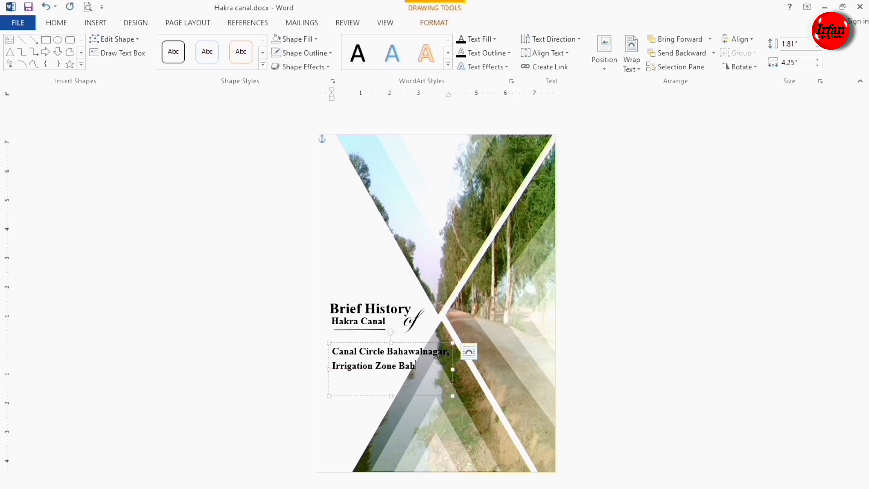
{"action": "type", "text": "awal"}
{"action": "type", "text": "pur."}
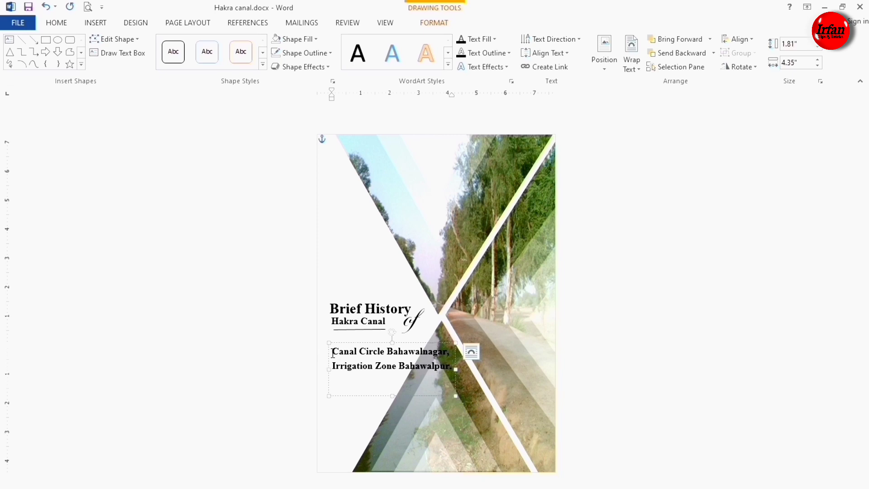
{"action": "left_click_drag", "start_coordinate": [333, 353], "coordinate": [456, 390]}
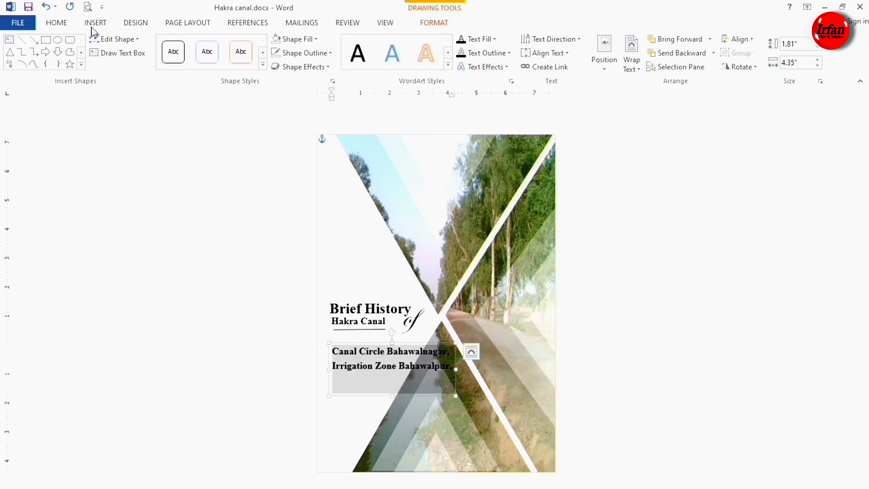
Shrink the Bahawalnagar caption text to 14 pt using Shrink Font.
{"action": "left_click", "coordinate": [57, 24]}
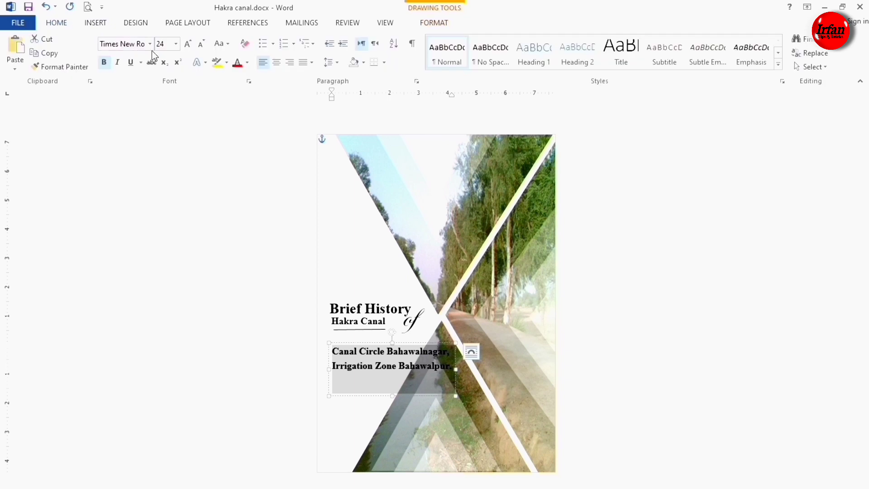
{"action": "left_click", "coordinate": [199, 44]}
{"action": "left_click", "coordinate": [199, 44]}
{"action": "left_click", "coordinate": [200, 44]}
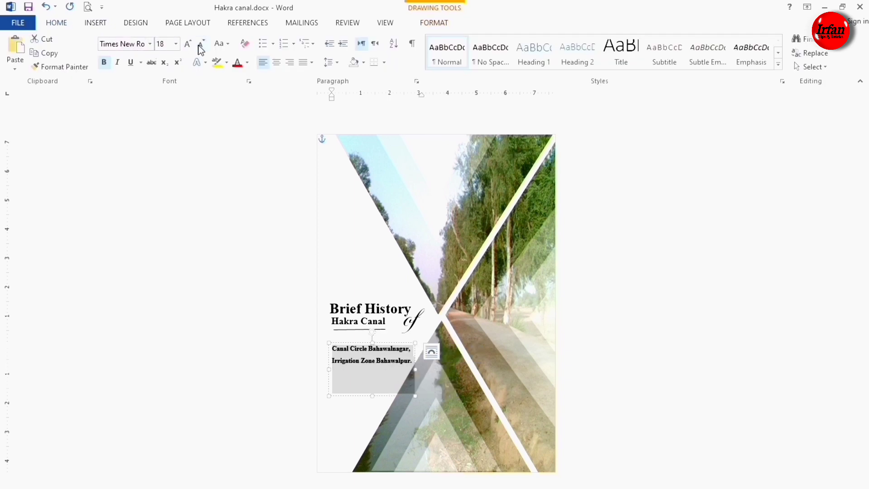
{"action": "left_click", "coordinate": [200, 48]}
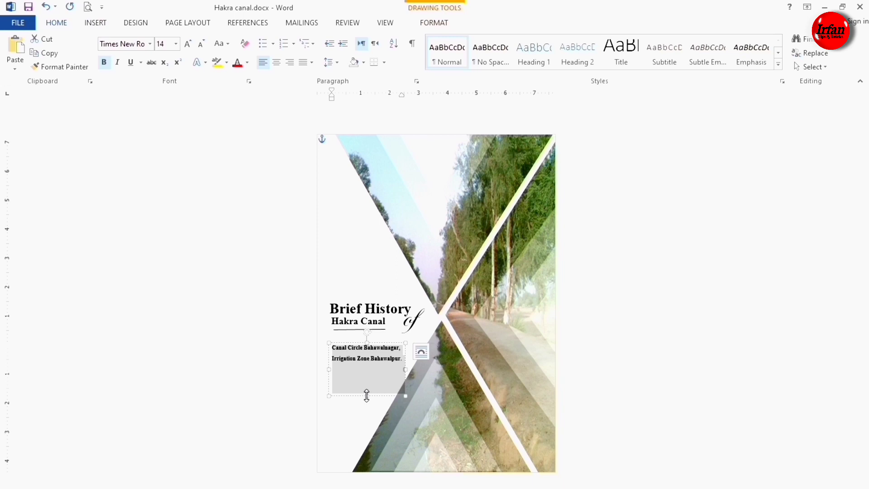
{"action": "left_click", "coordinate": [365, 397]}
{"action": "left_click", "coordinate": [387, 421]}
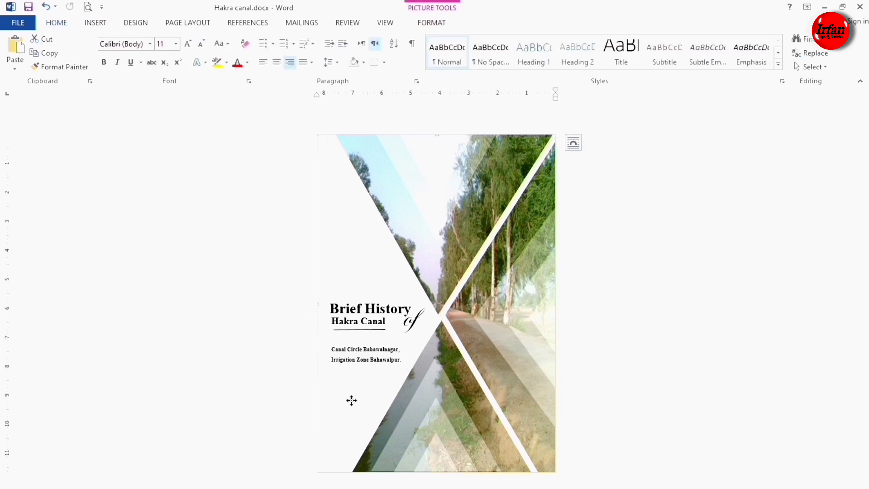
{"action": "left_click", "coordinate": [607, 324]}
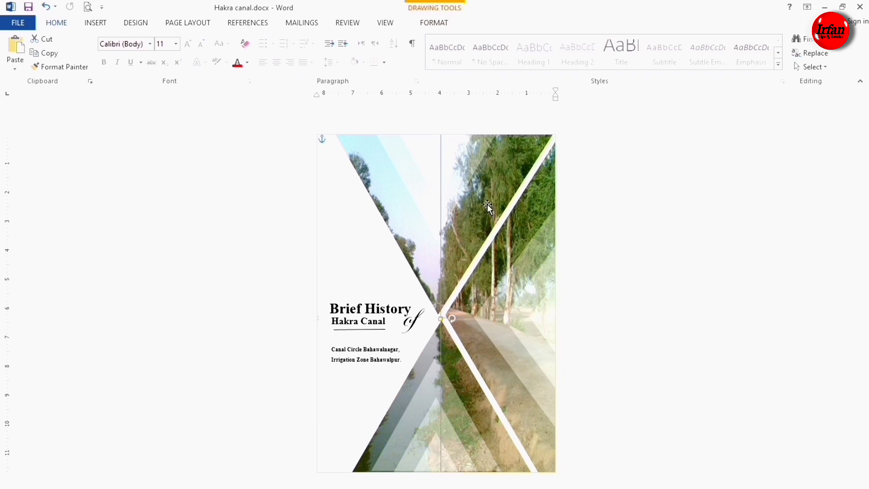